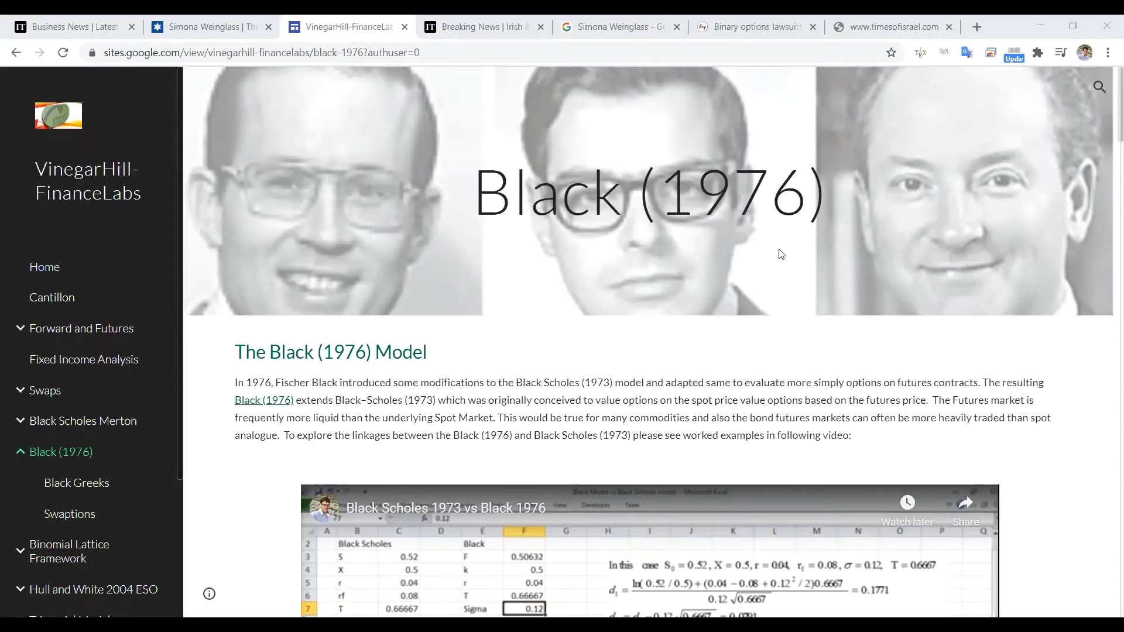
# Step: Play the Black (1976) bond futures example video from 1:55
pyautogui.scroll(-10, 706, 309)
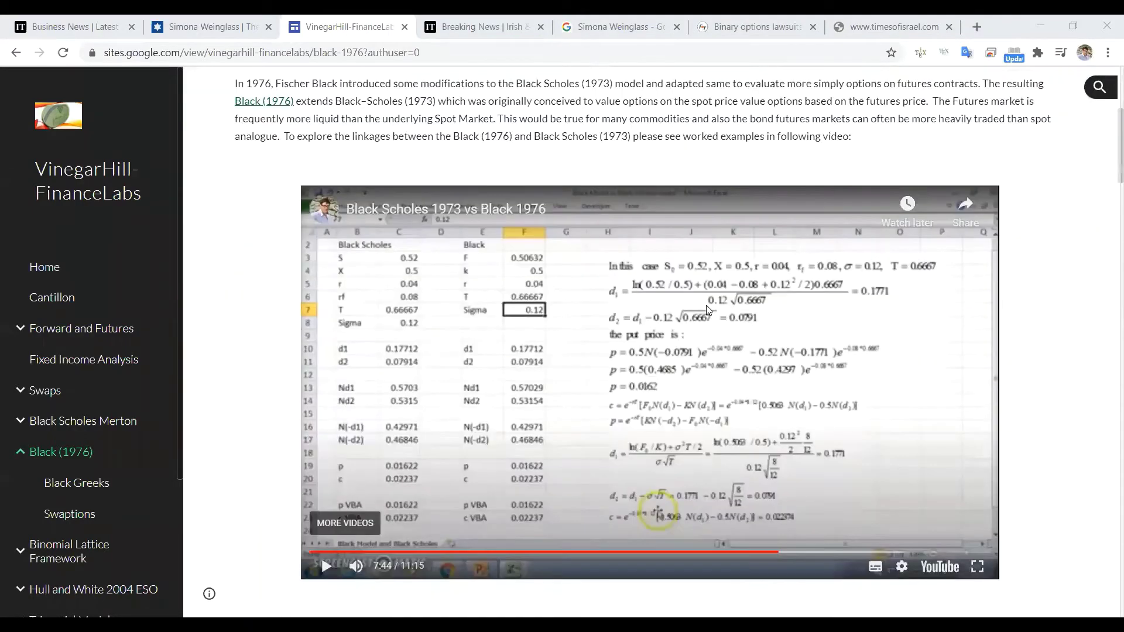
pyautogui.scroll(-2, 707, 310)
pyautogui.scroll(-3, 706, 309)
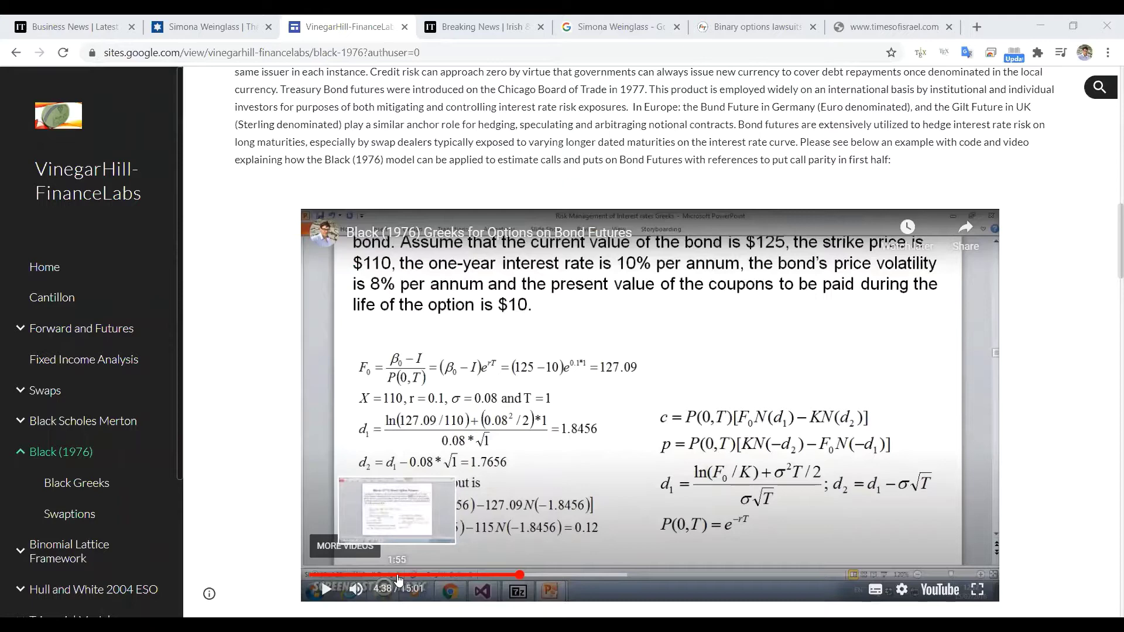
pyautogui.click(398, 576)
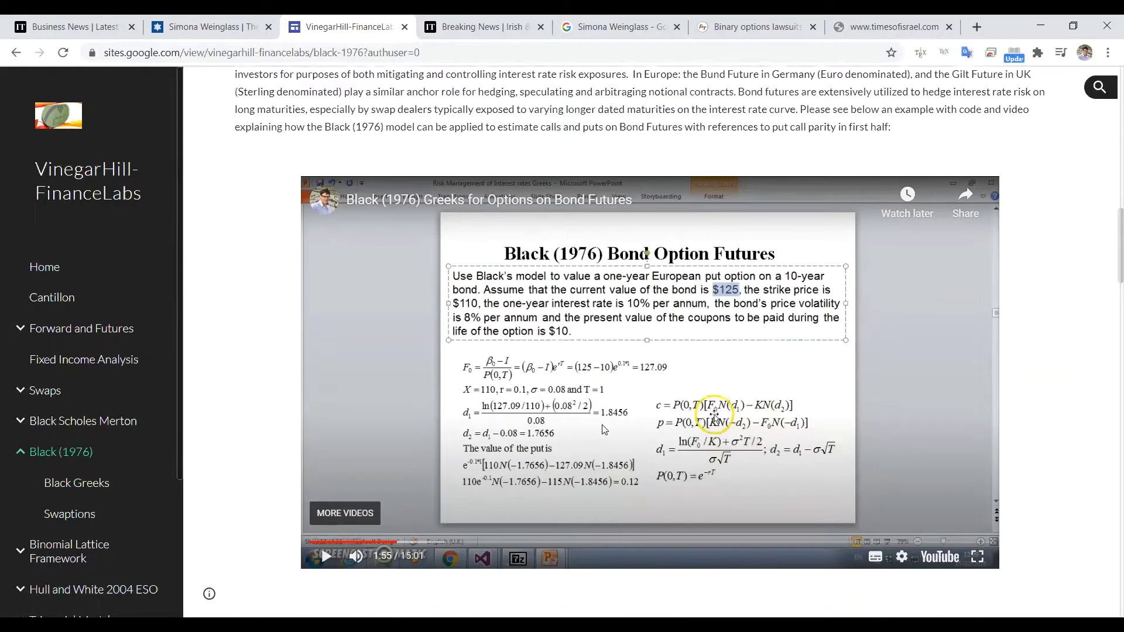
# Step: Copy the Black_Call and Black_Put VBA code from the page and switch to Excel
pyautogui.scroll(-1, 605, 430)
pyautogui.scroll(1, 604, 429)
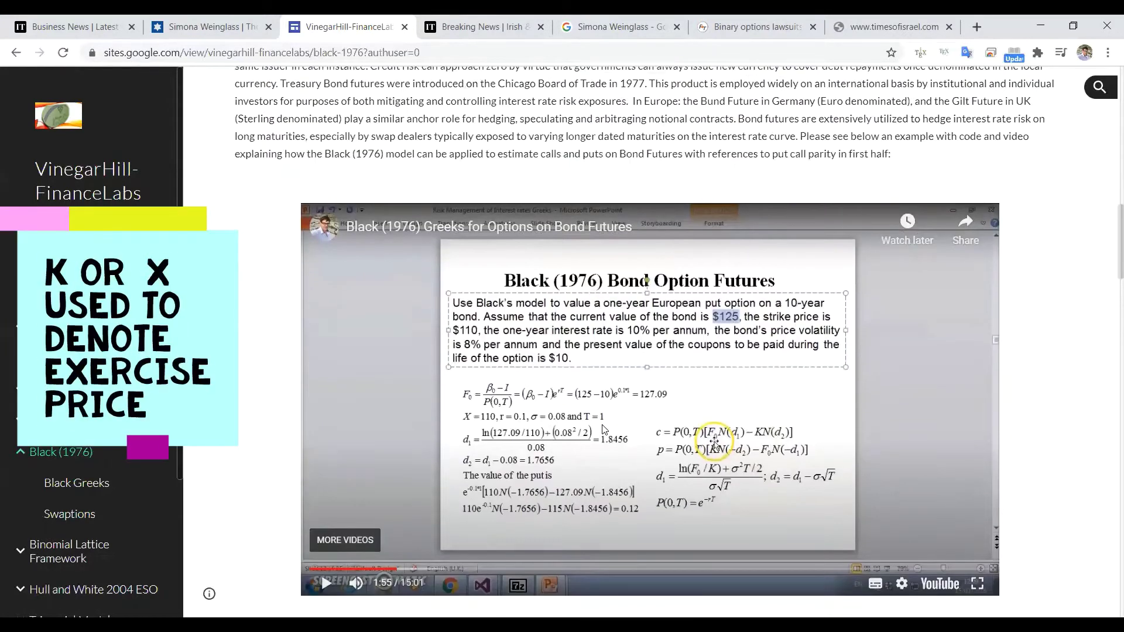
pyautogui.scroll(-8, 604, 429)
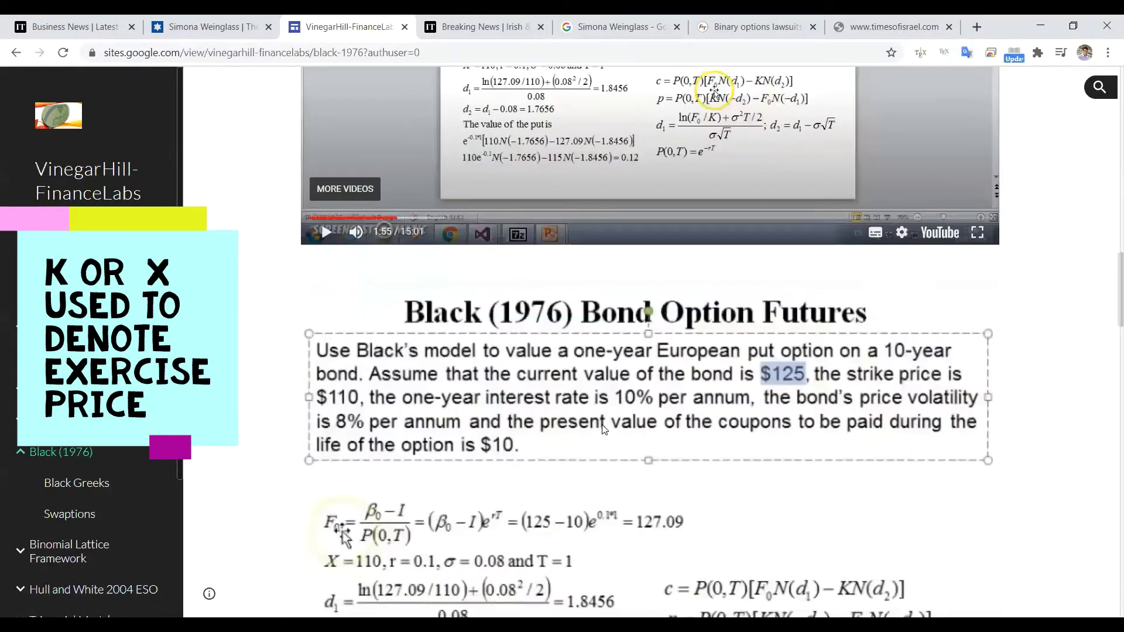
pyautogui.scroll(1, 604, 430)
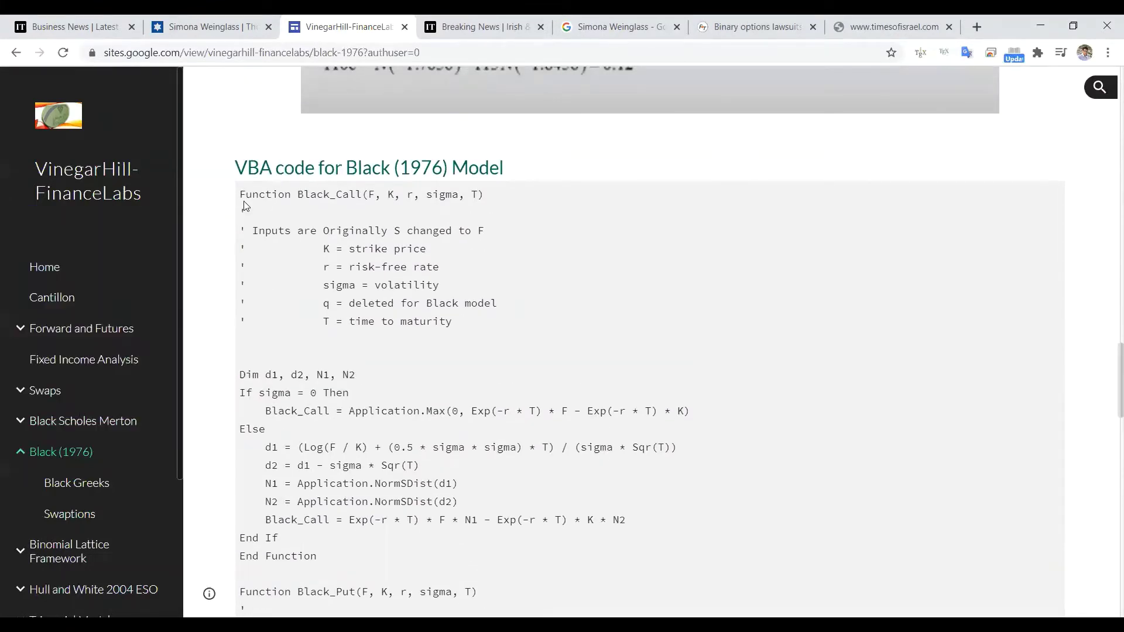
pyautogui.moveTo(240, 192); pyautogui.dragTo(337, 516)
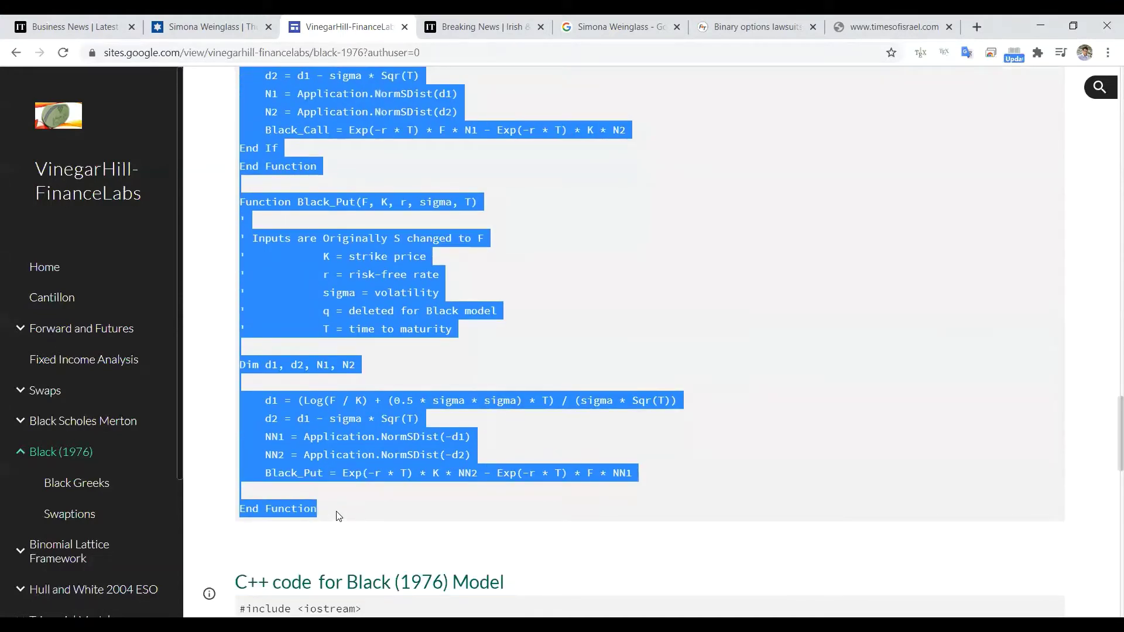
pyautogui.rightClick(291, 512)
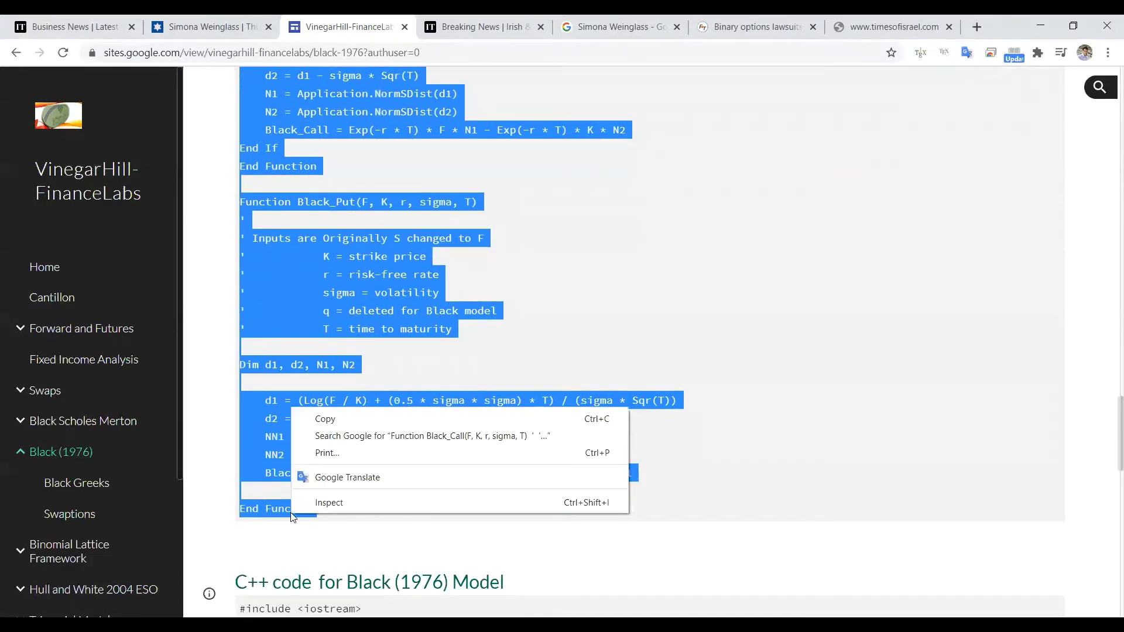
pyautogui.click(321, 419)
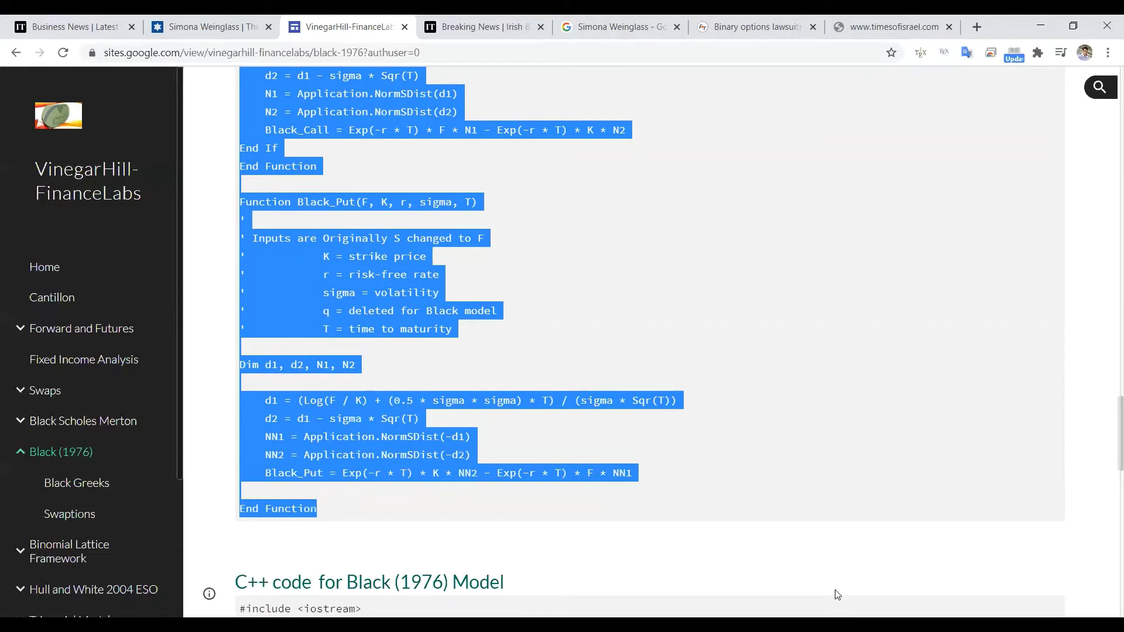
pyautogui.hotkey('alt', 'Tab')
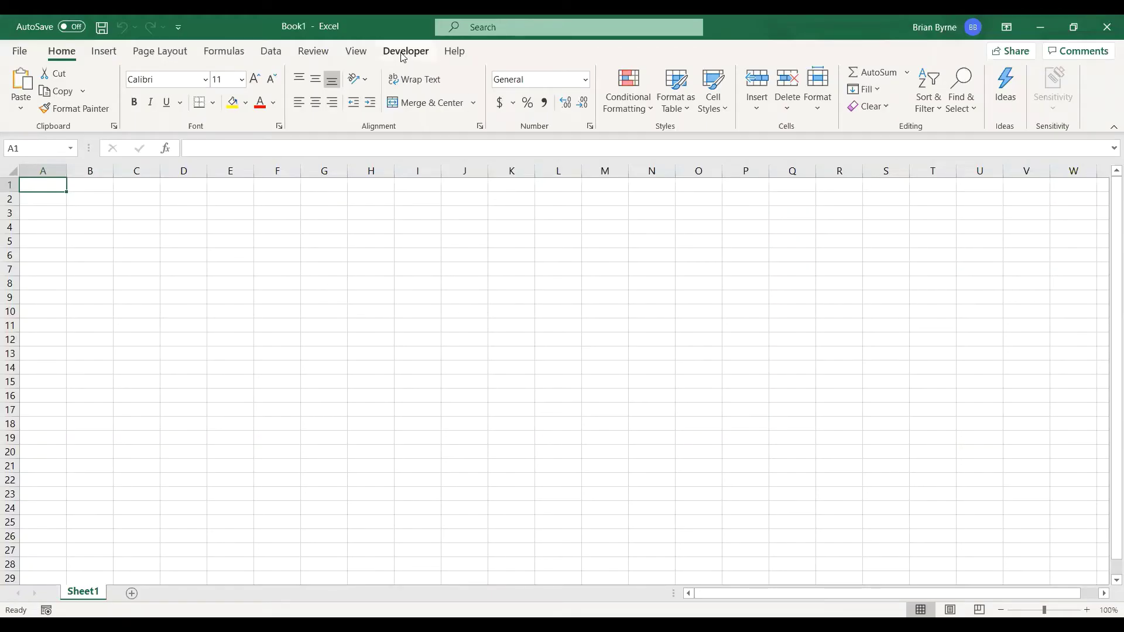
# Step: Paste the Black_Call and Black_Put code into a new Module1 in Book1's VBA project
pyautogui.click(403, 55)
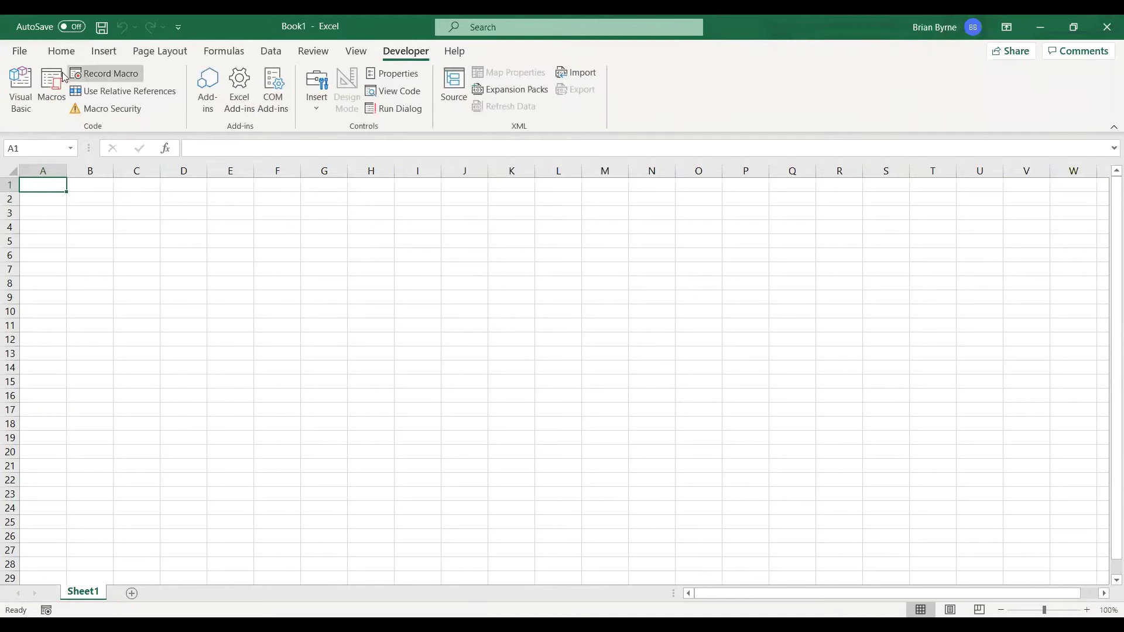
pyautogui.click(18, 97)
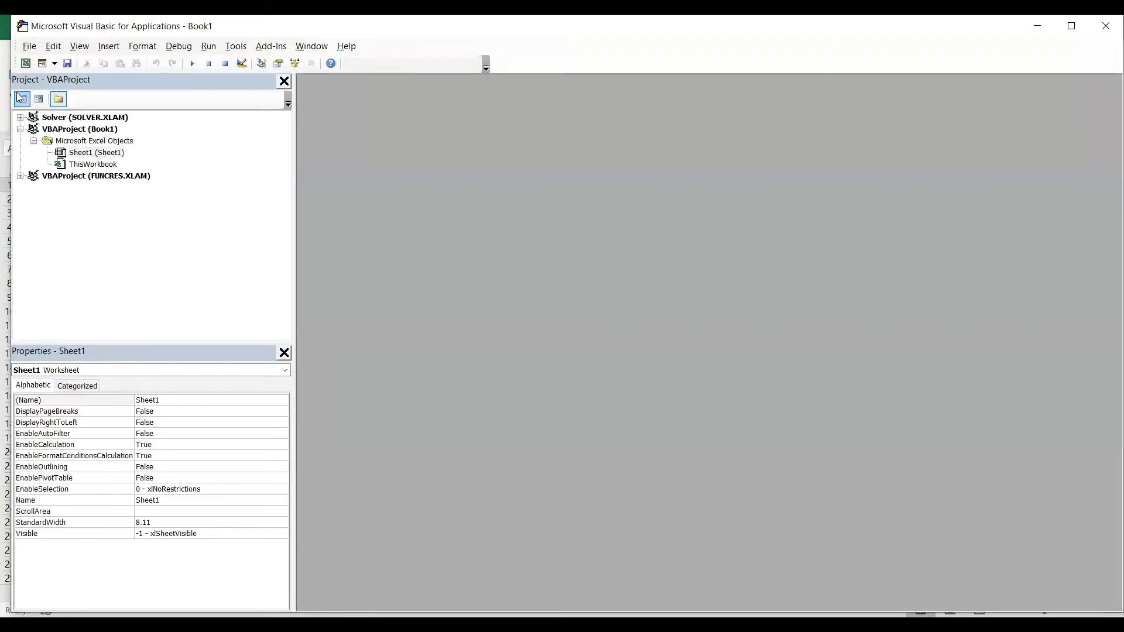
pyautogui.rightClick(61, 133)
pyautogui.moveTo(170, 205)
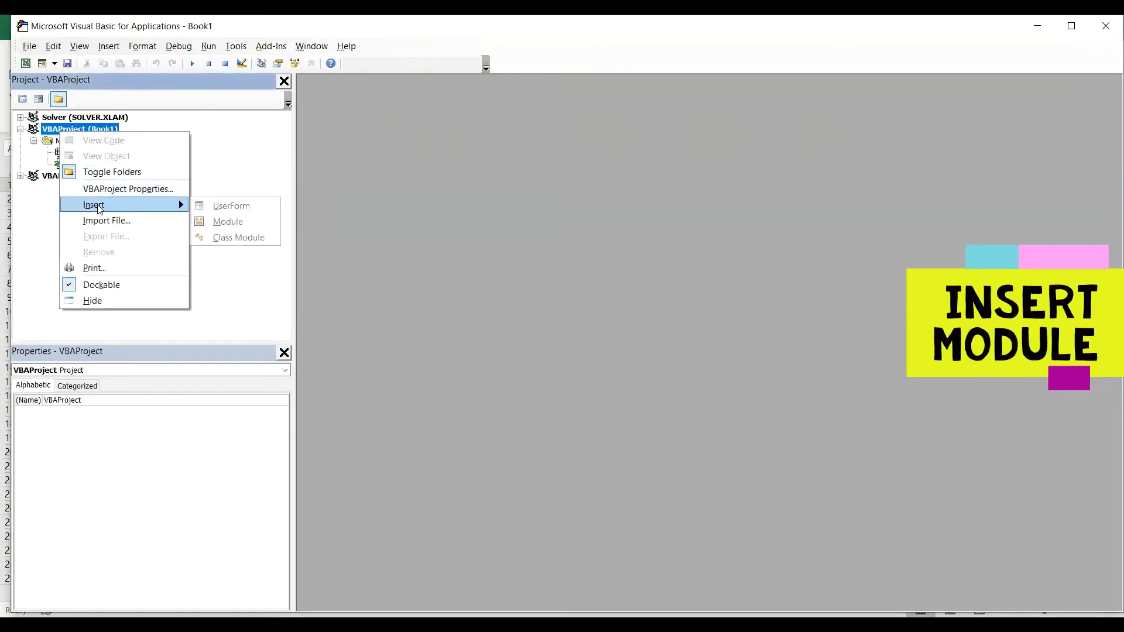
pyautogui.click(225, 226)
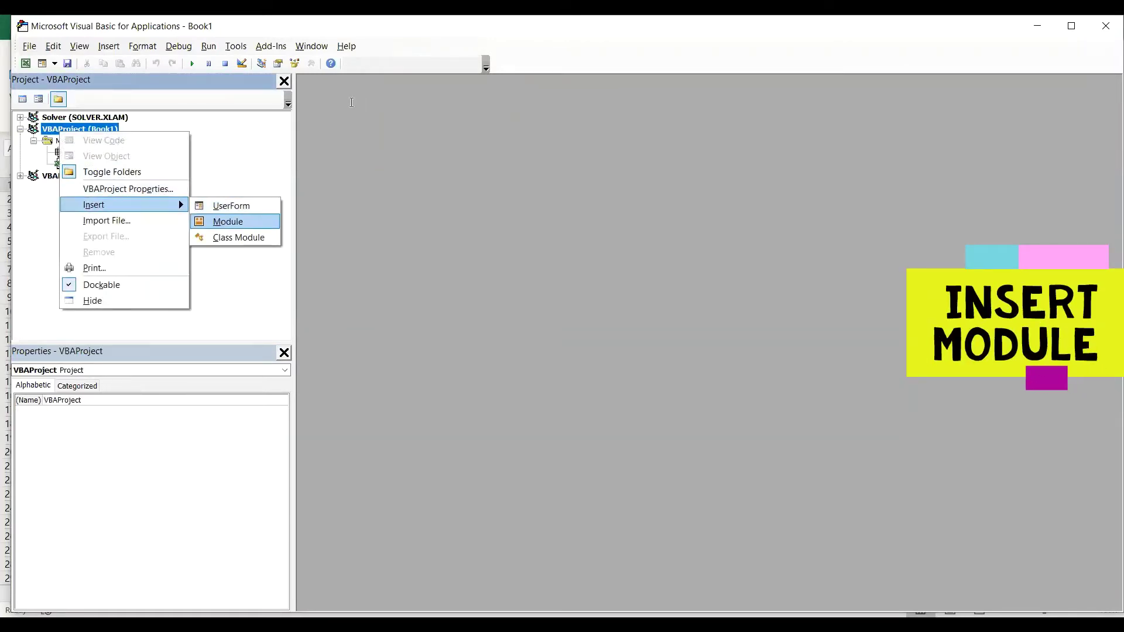
pyautogui.rightClick(341, 103)
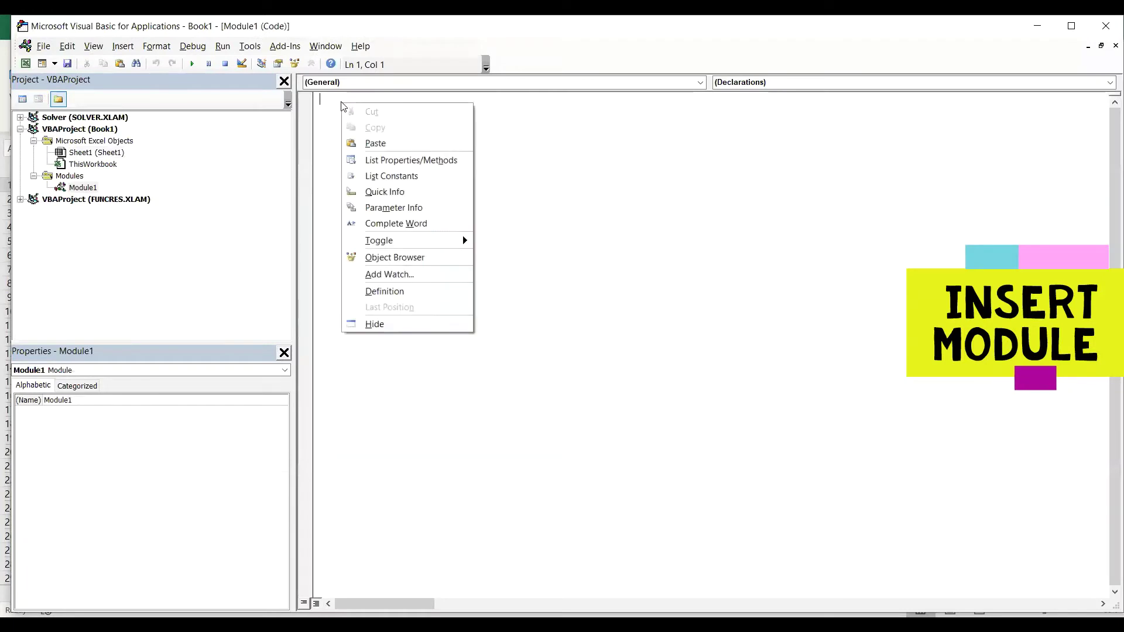
pyautogui.click(370, 146)
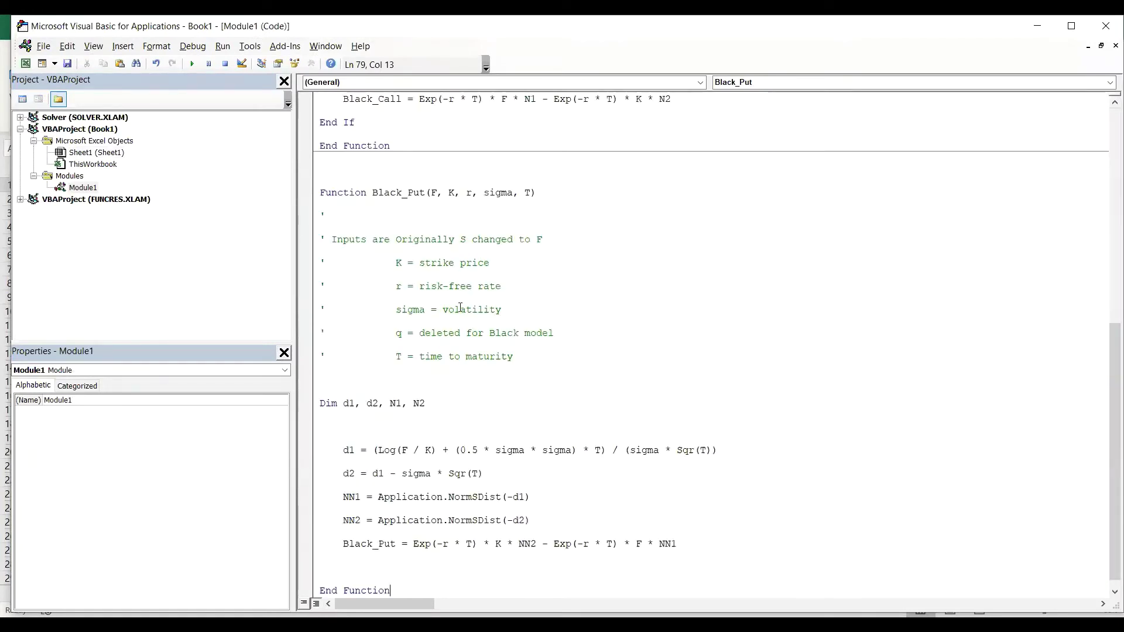
# Step: Return to the worksheet and enter the labels F, K, r, T and Sigma in B2:B6
pyautogui.click(26, 64)
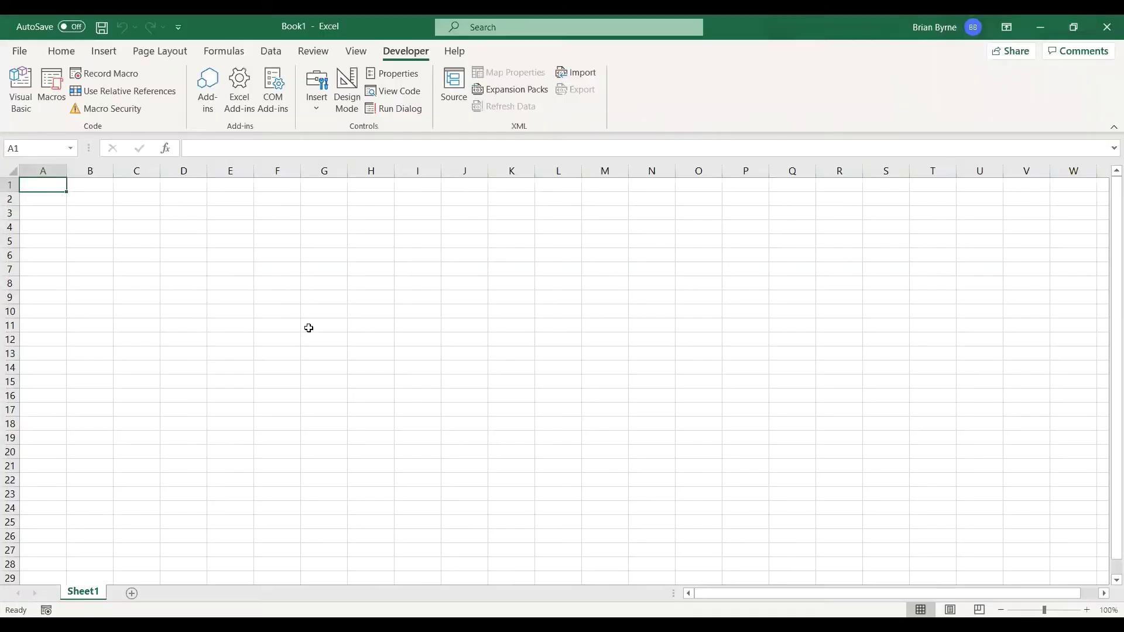
pyautogui.keyDown('ctrl'); pyautogui.scroll(5, 158, 220); pyautogui.keyUp('ctrl')
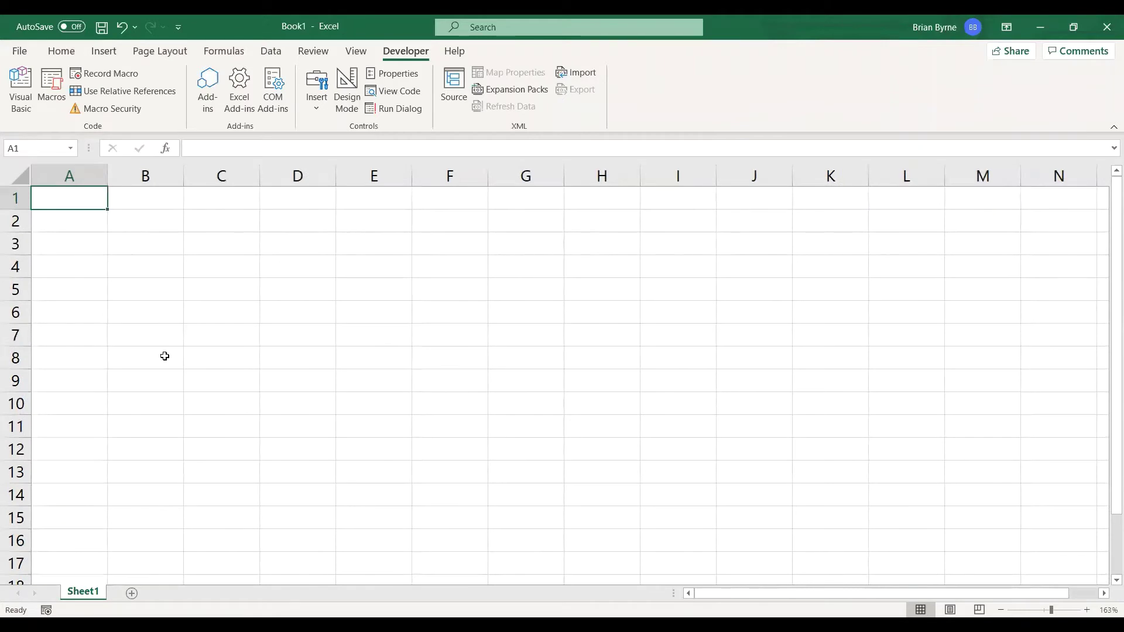
pyautogui.keyDown('ctrl'); pyautogui.scroll(3, 237, 311); pyautogui.keyUp('ctrl')
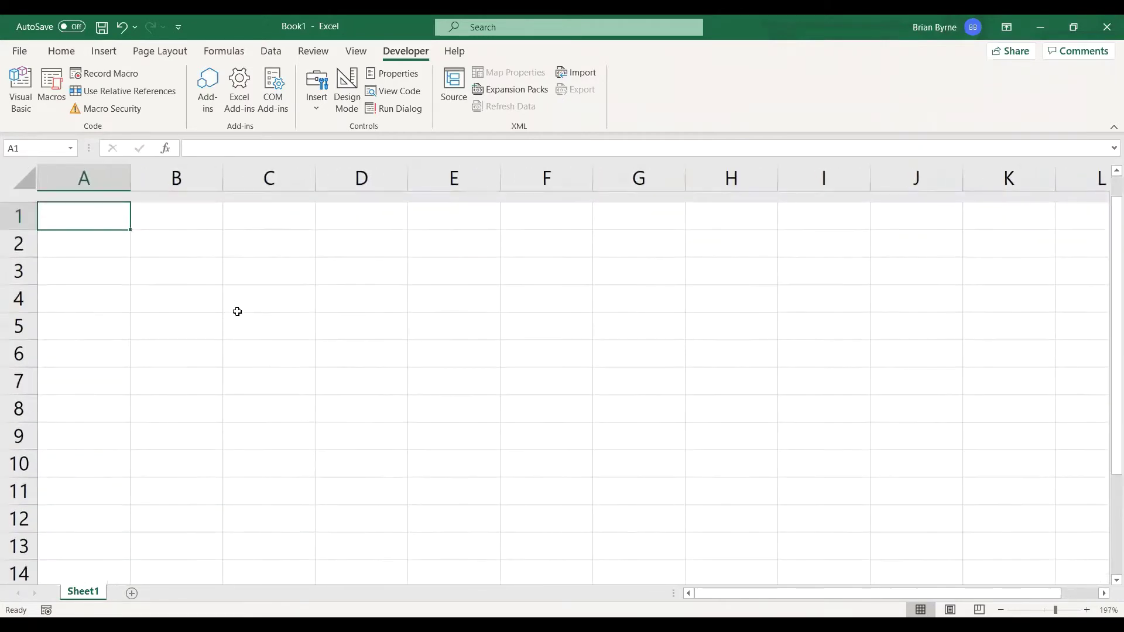
pyautogui.click(182, 230)
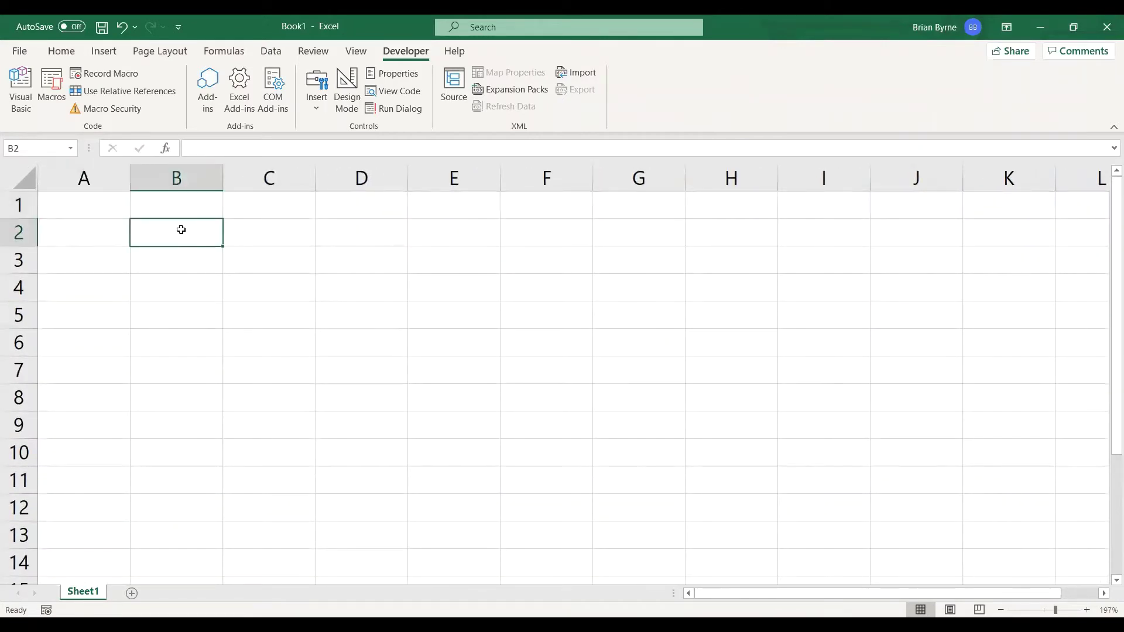
pyautogui.write('F')
pyautogui.press('Return')
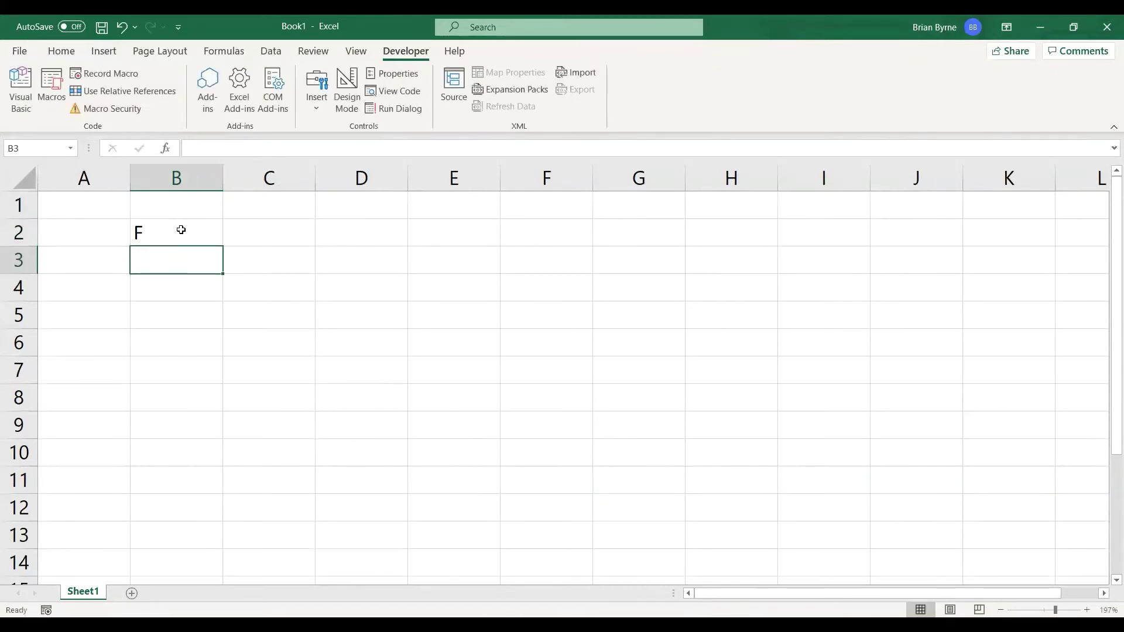
pyautogui.write('K')
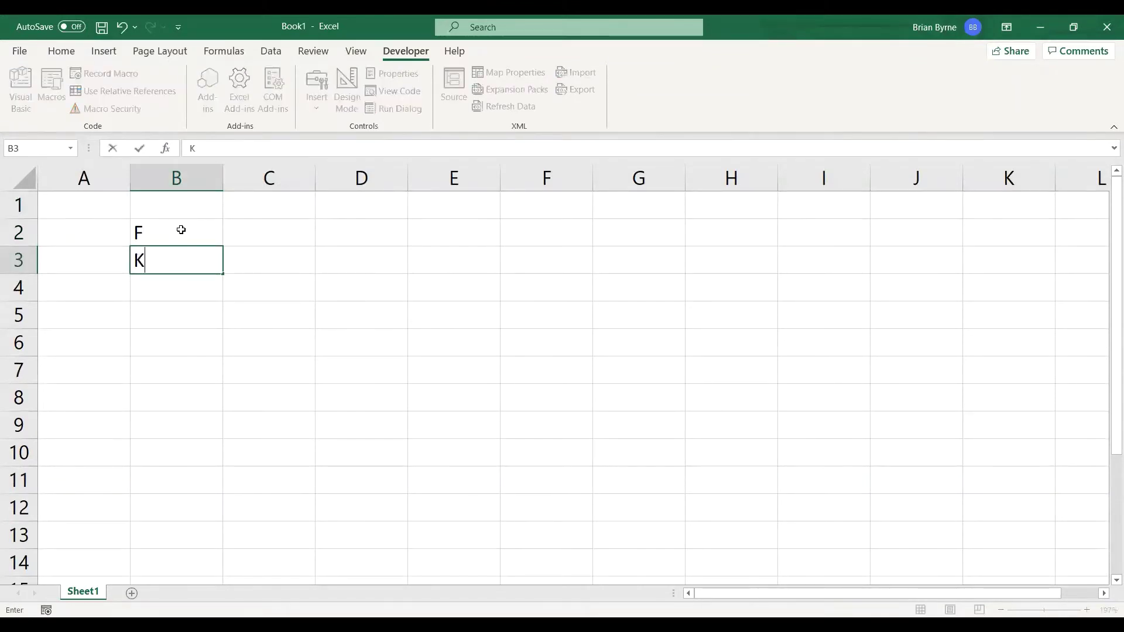
pyautogui.press('Return')
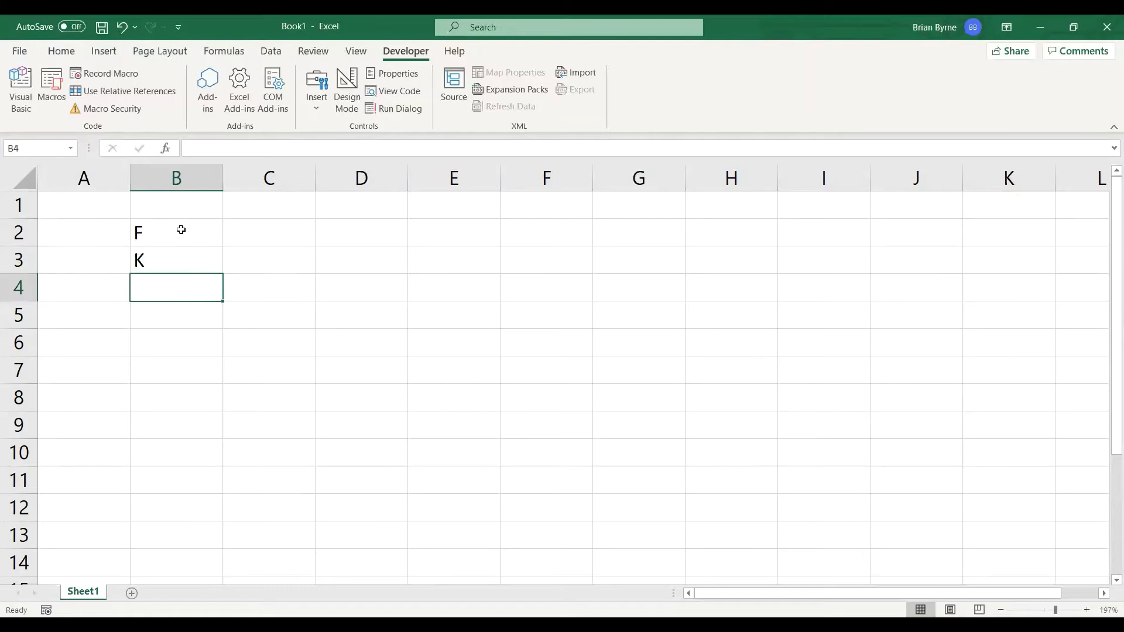
pyautogui.write('r')
pyautogui.press('Return')
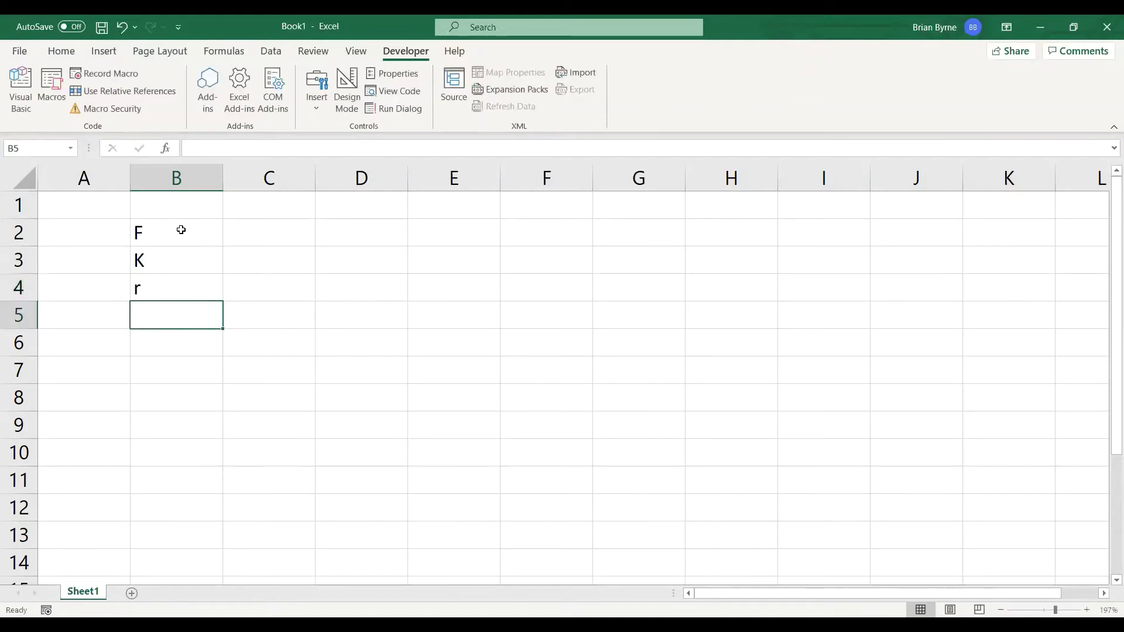
pyautogui.write('T')
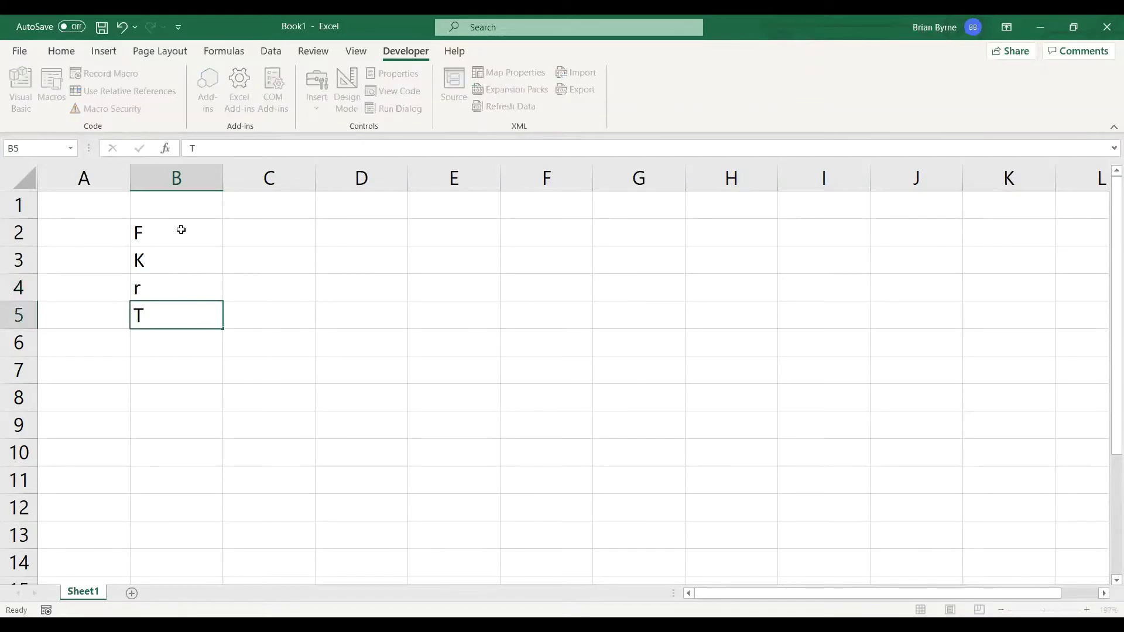
pyautogui.press('Return')
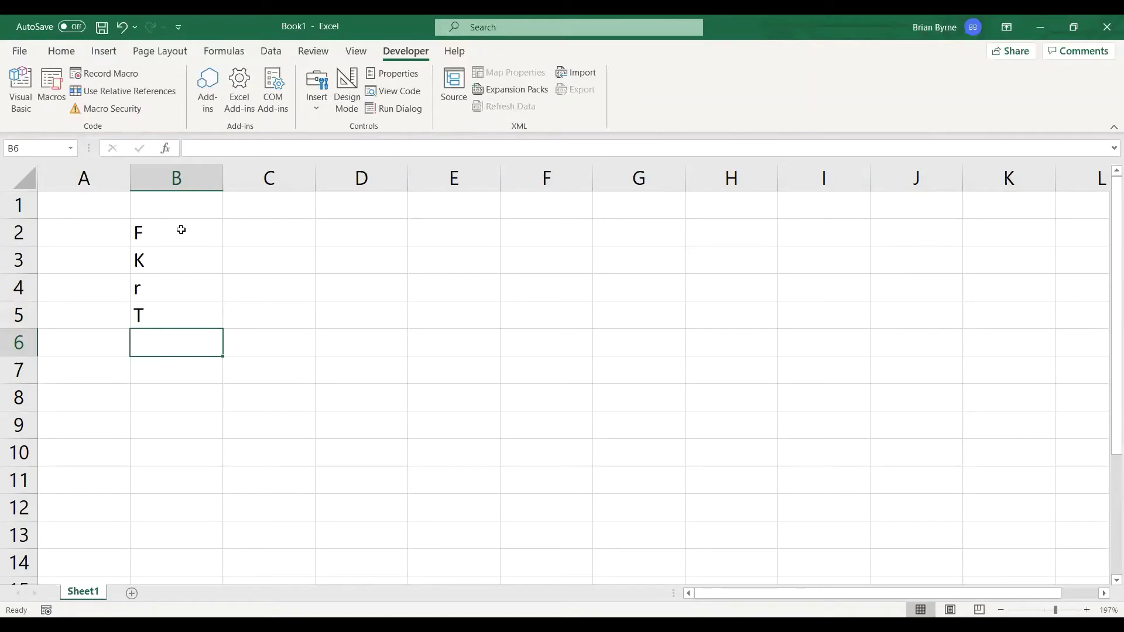
pyautogui.write('Sigm')
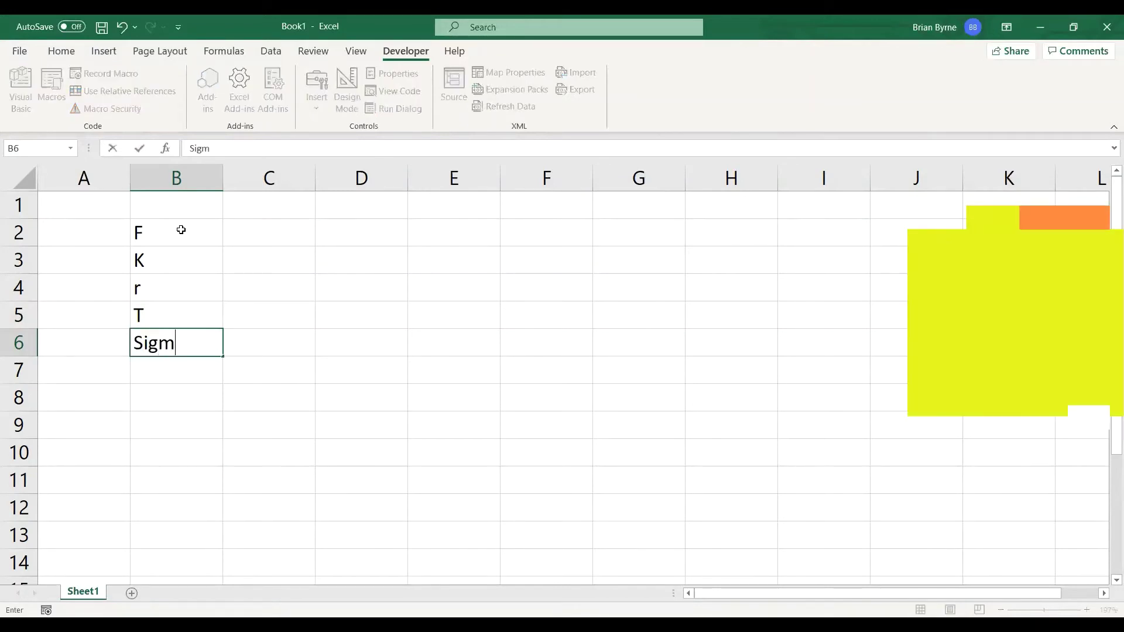
pyautogui.write('a')
pyautogui.press('Return')
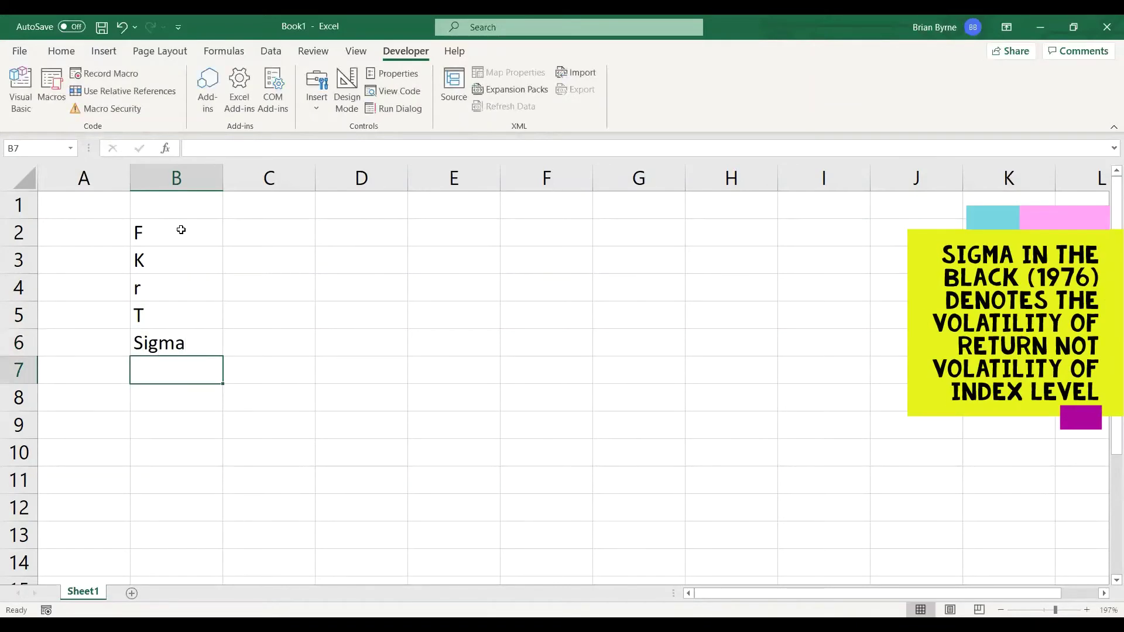
# Step: Enter the values 127.09, 110, 0.1, 1 and 0.08 in C2:C6
pyautogui.click(278, 242)
pyautogui.write('12')
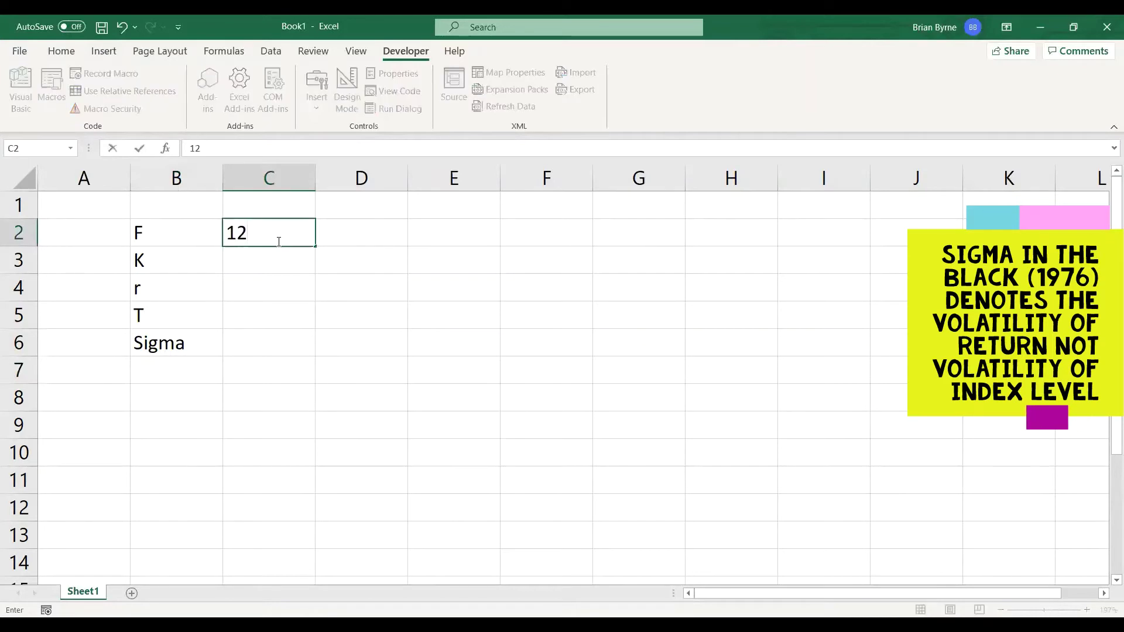
pyautogui.write('7.')
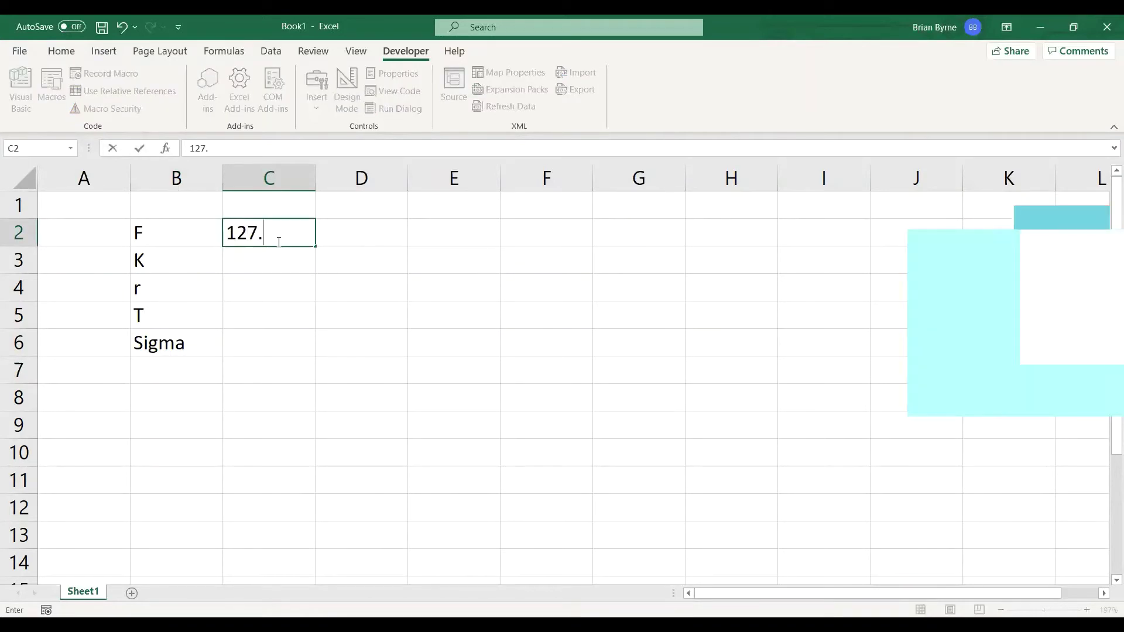
pyautogui.write('09')
pyautogui.press('Return')
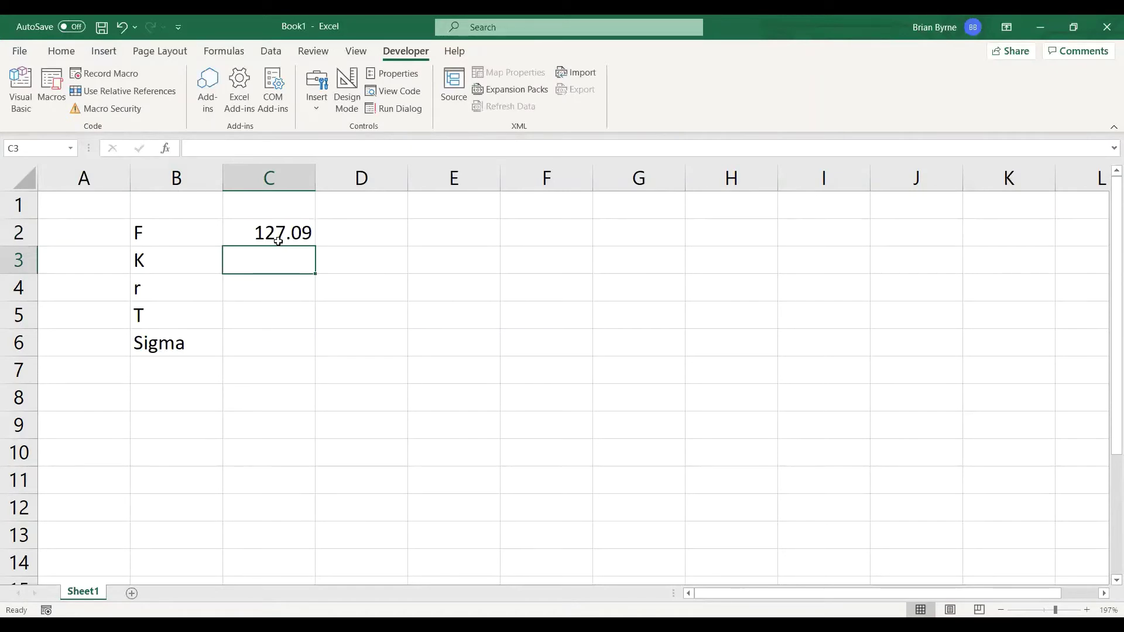
pyautogui.write('110')
pyautogui.press('Return')
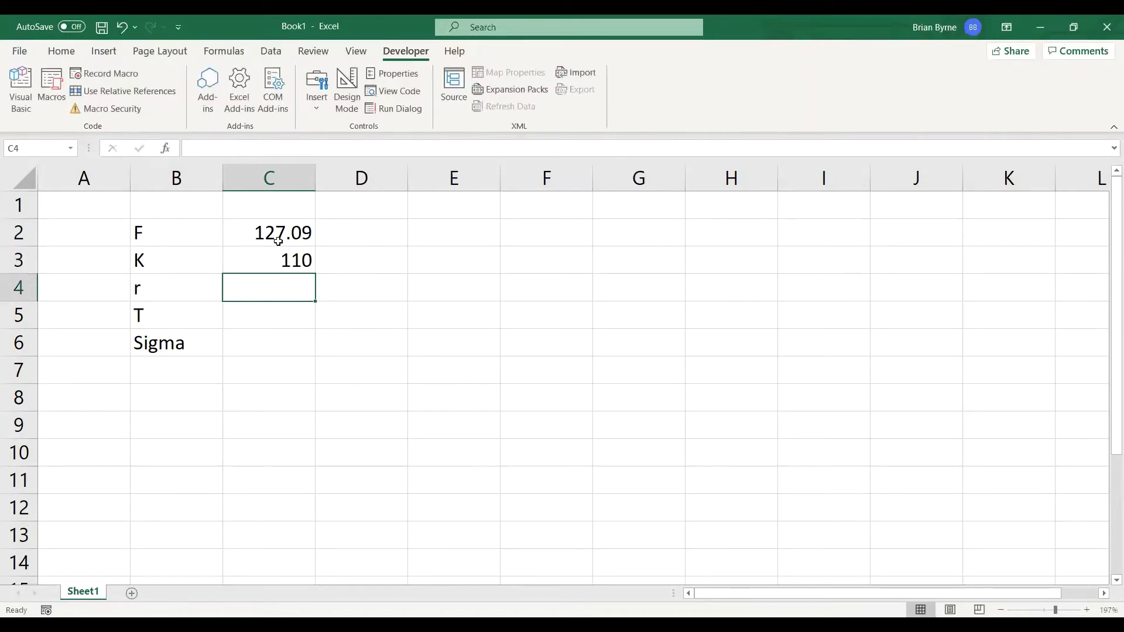
pyautogui.write('0.1')
pyautogui.press('Return')
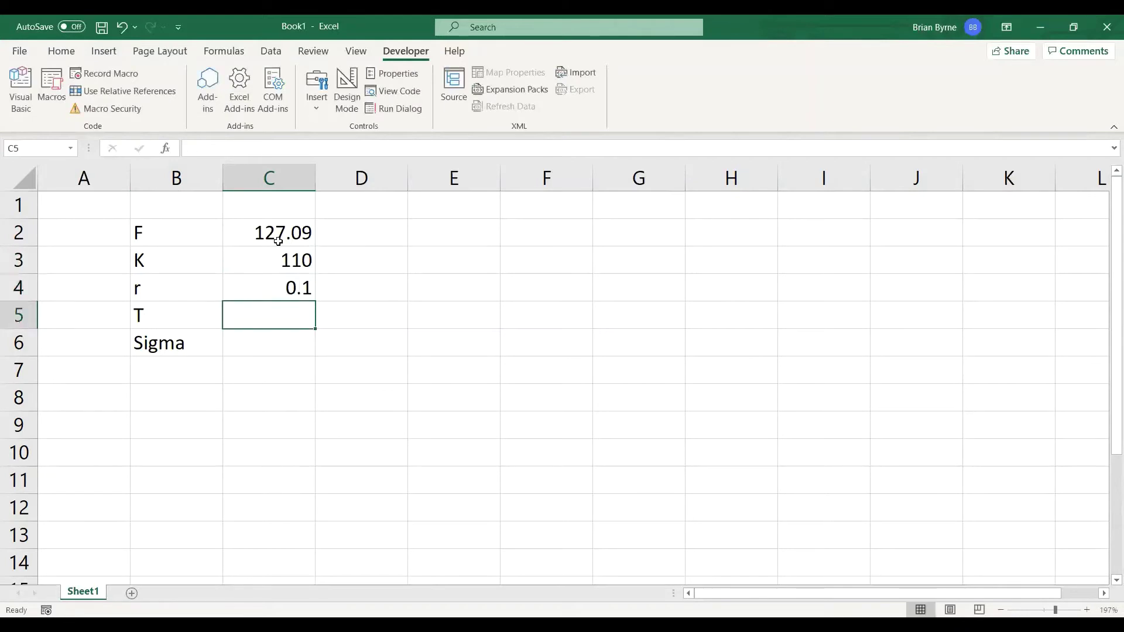
pyautogui.write('1')
pyautogui.press('Return')
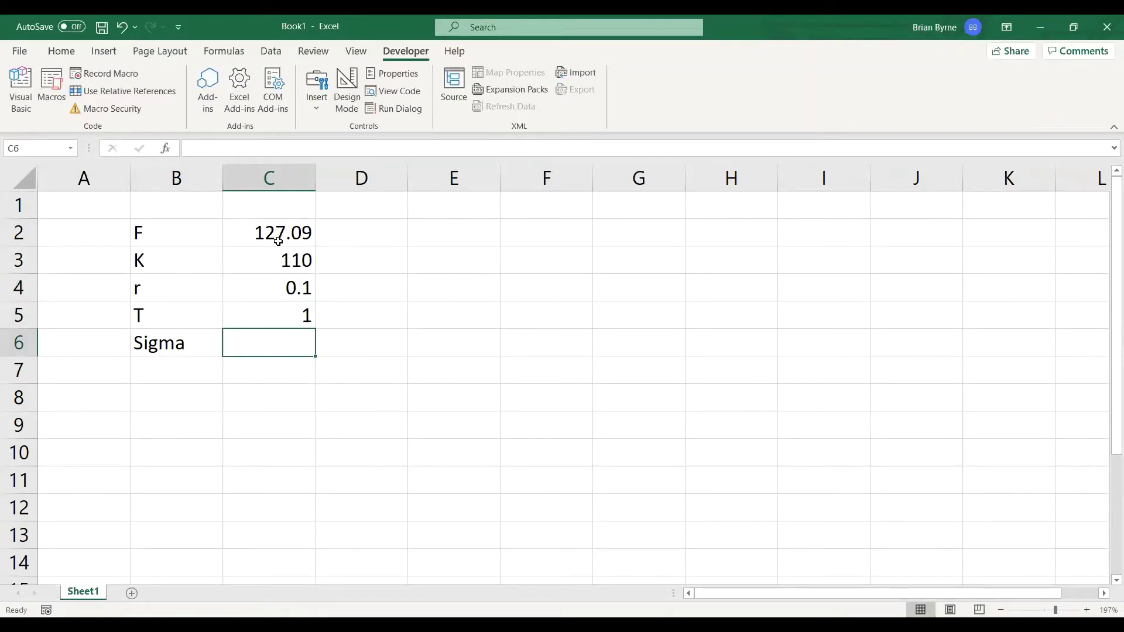
pyautogui.write('0.08')
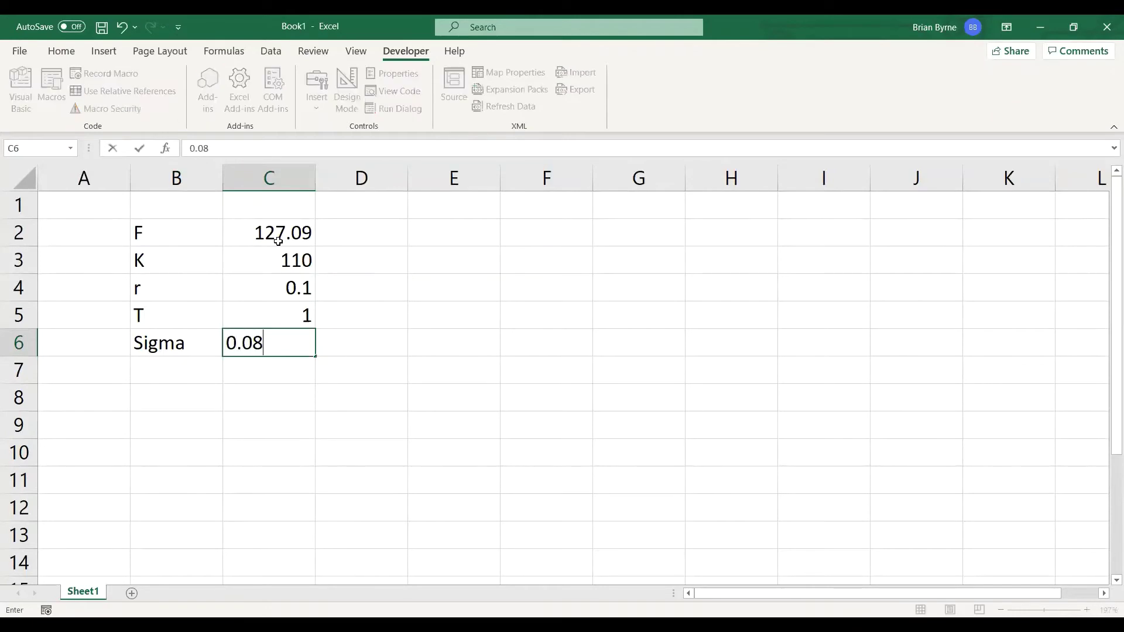
pyautogui.press('Return')
pyautogui.press('Return')
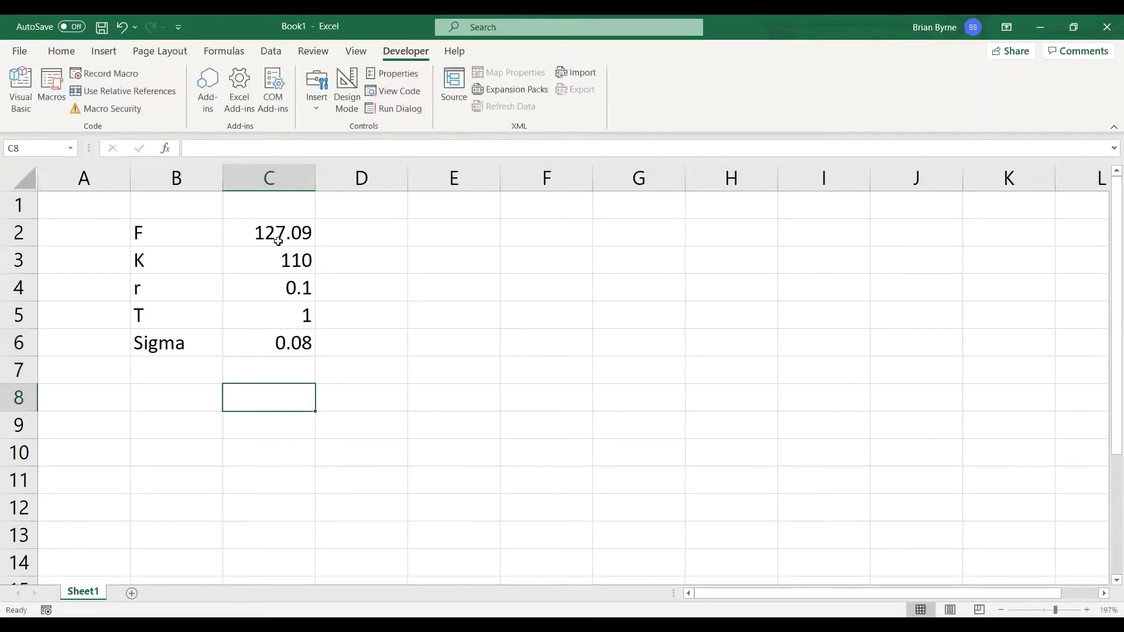
# Step: Build =Black_Call(C2,C3,C4,C6,C5) in C8 through the function arguments form, returning 15.58419
pyautogui.write('=')
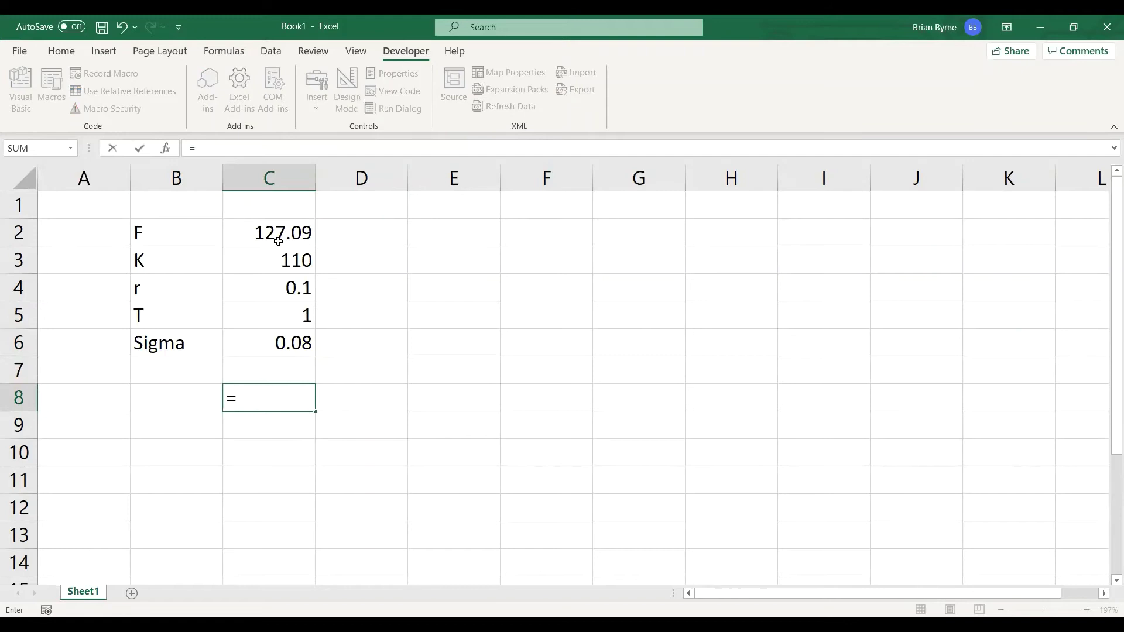
pyautogui.write('b')
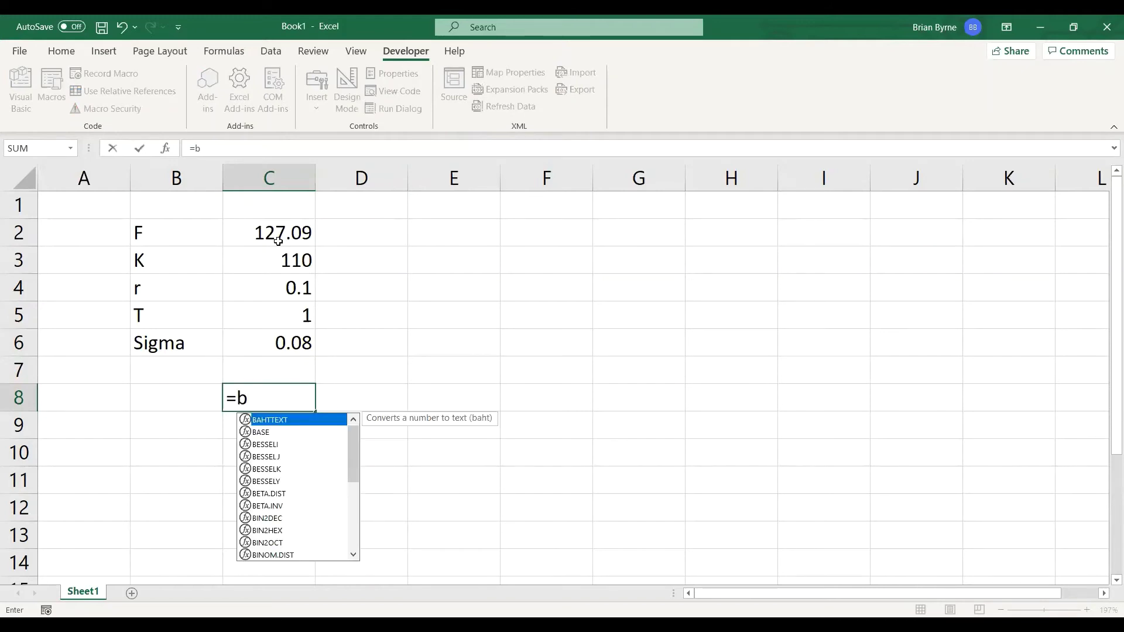
pyautogui.write('l')
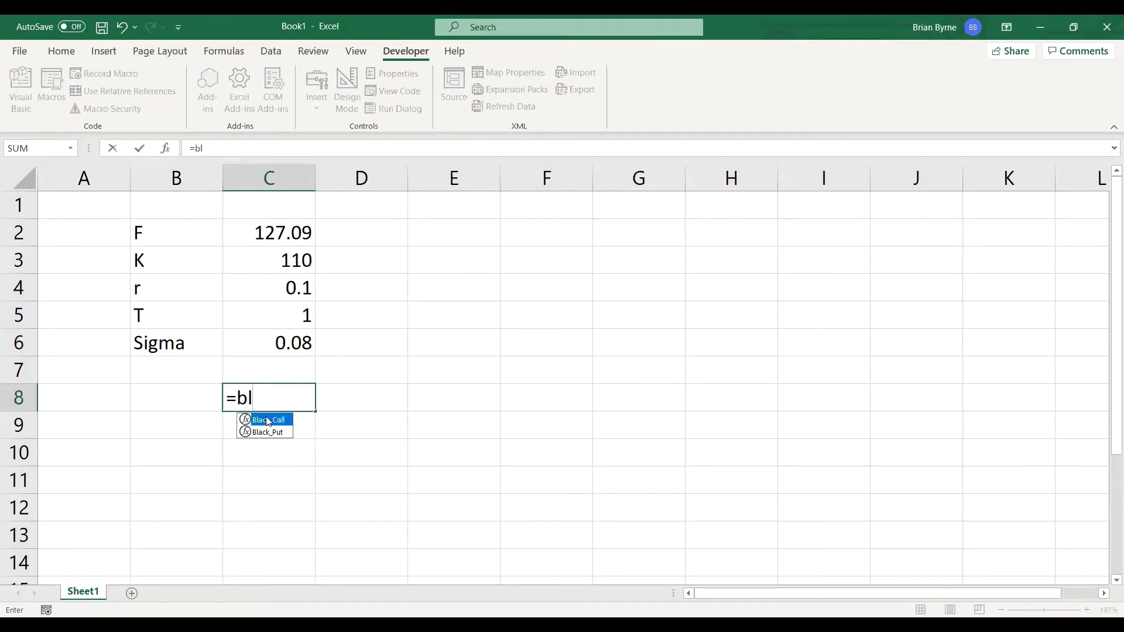
pyautogui.press('Tab')
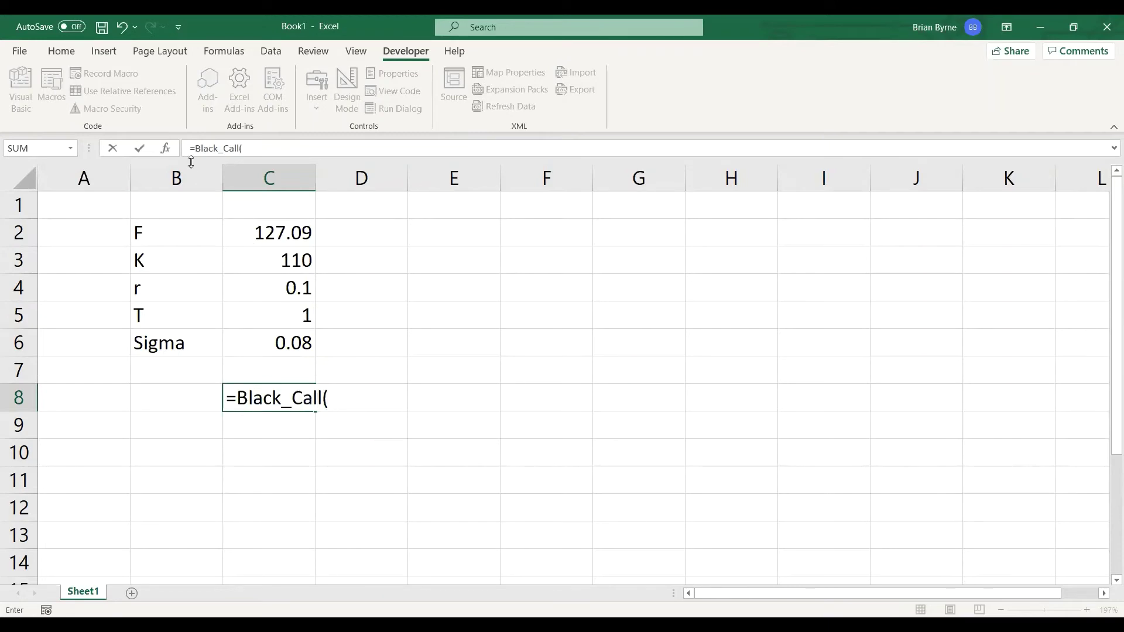
pyautogui.click(166, 148)
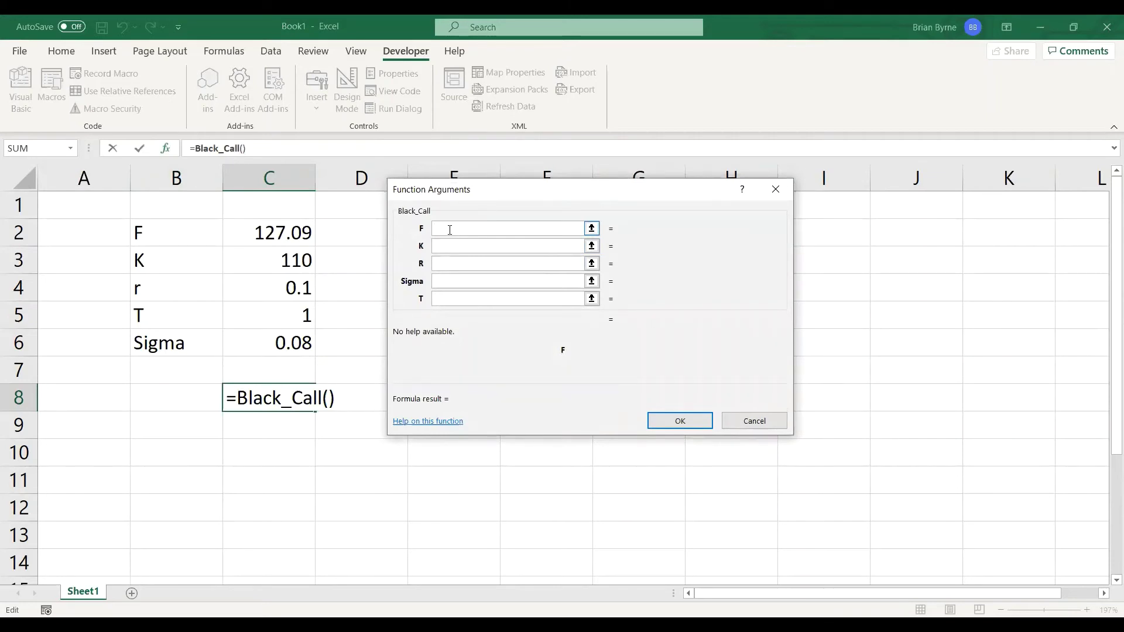
pyautogui.click(294, 232)
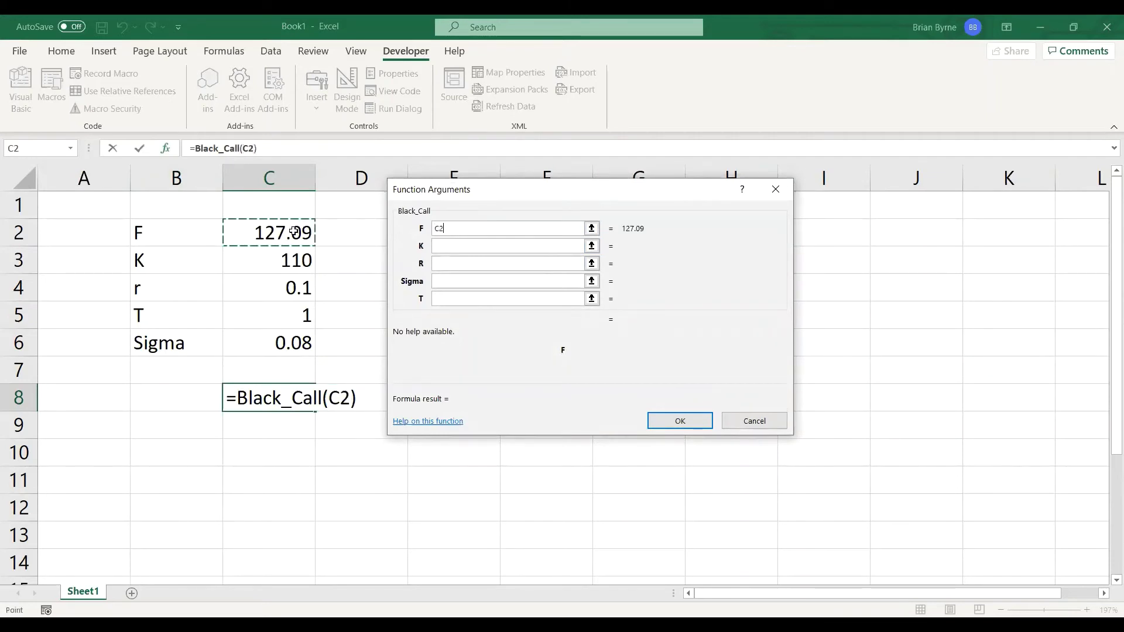
pyautogui.click(433, 249)
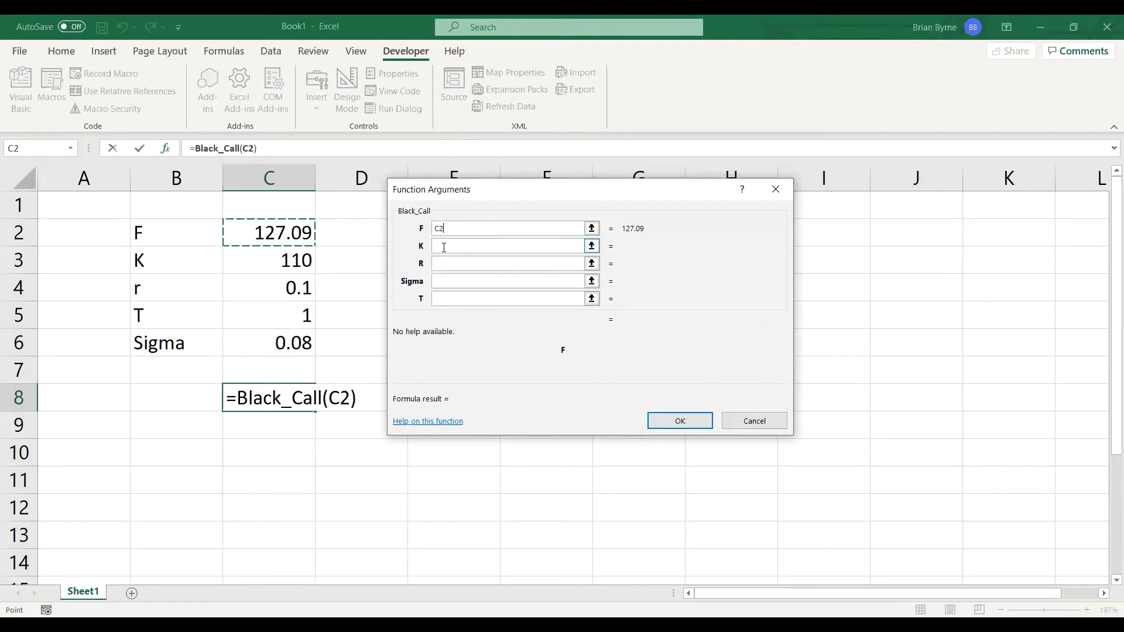
pyautogui.click(291, 258)
pyautogui.click(447, 263)
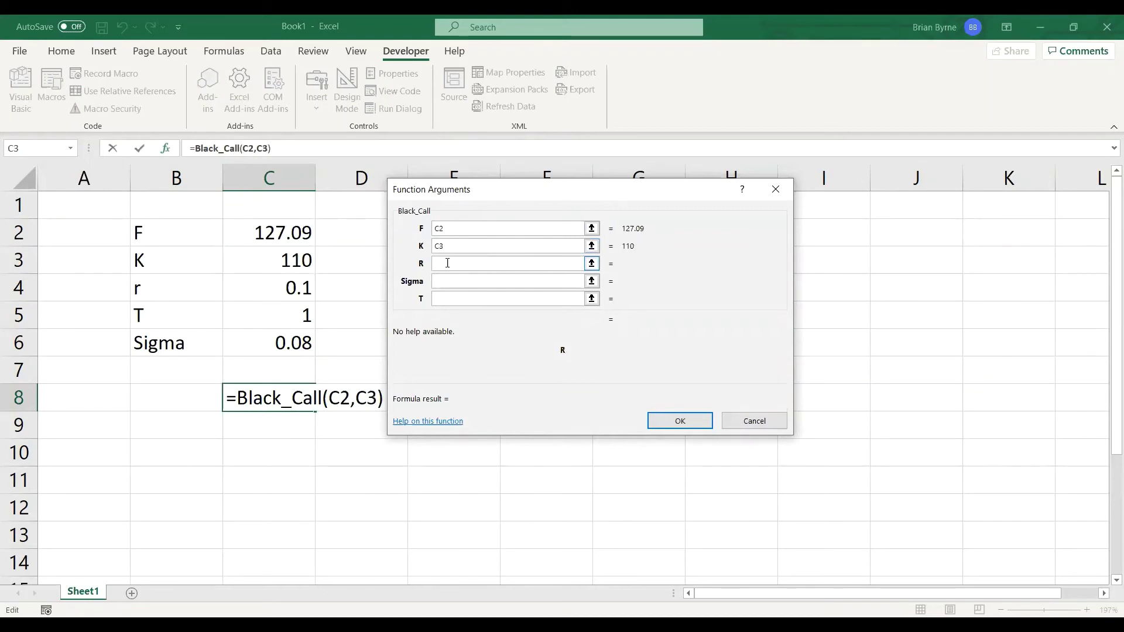
pyautogui.click(286, 286)
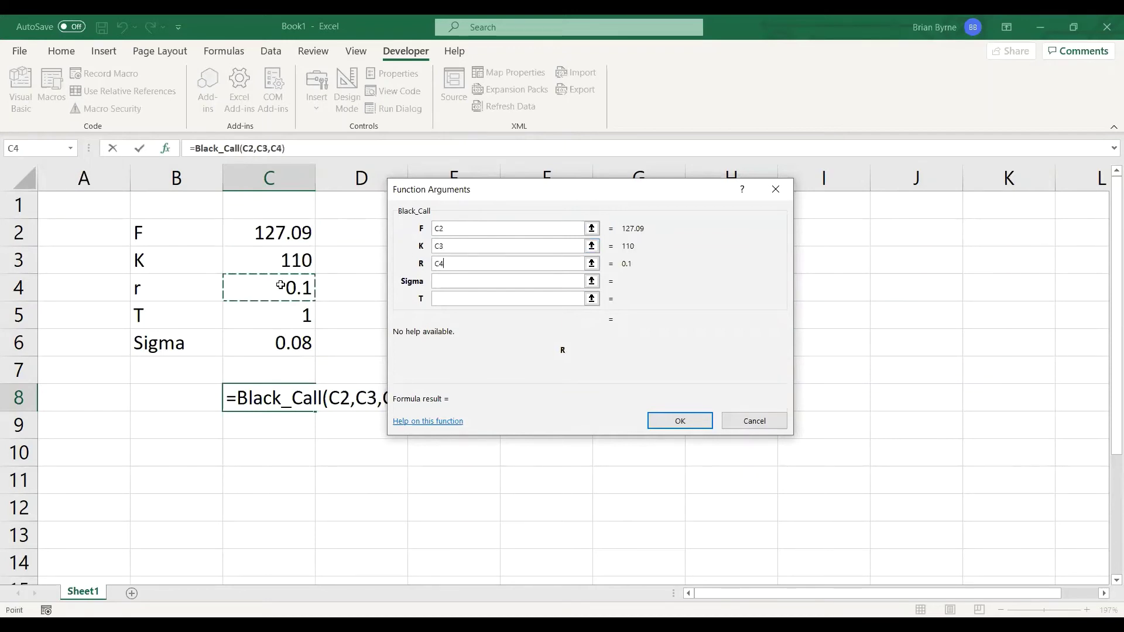
pyautogui.click(442, 298)
pyautogui.click(281, 315)
pyautogui.click(454, 286)
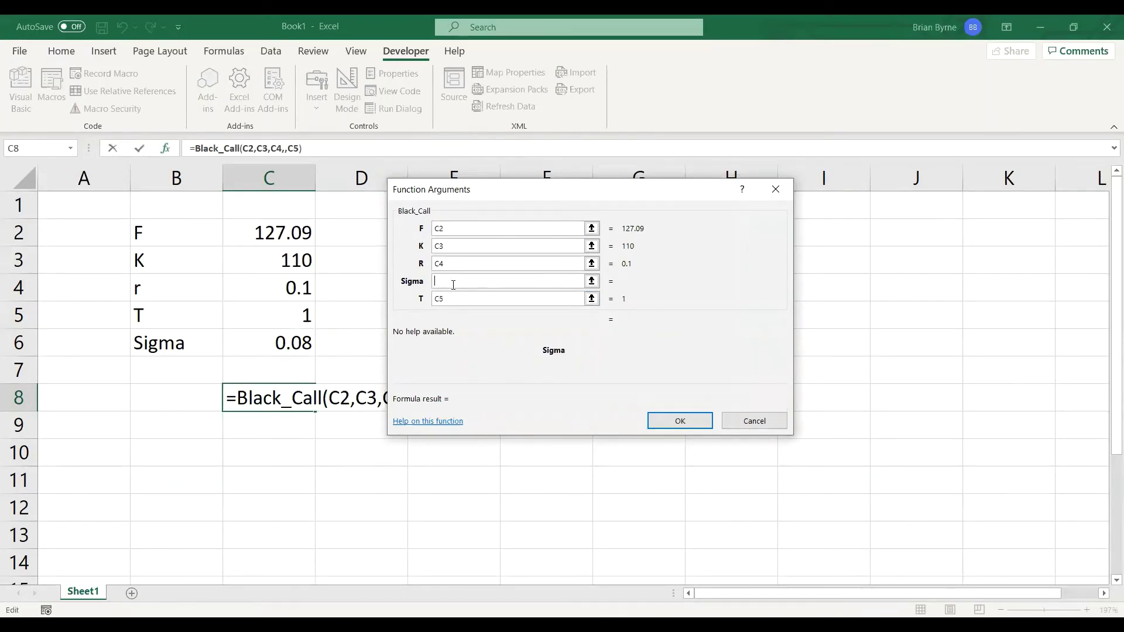
pyautogui.click(281, 341)
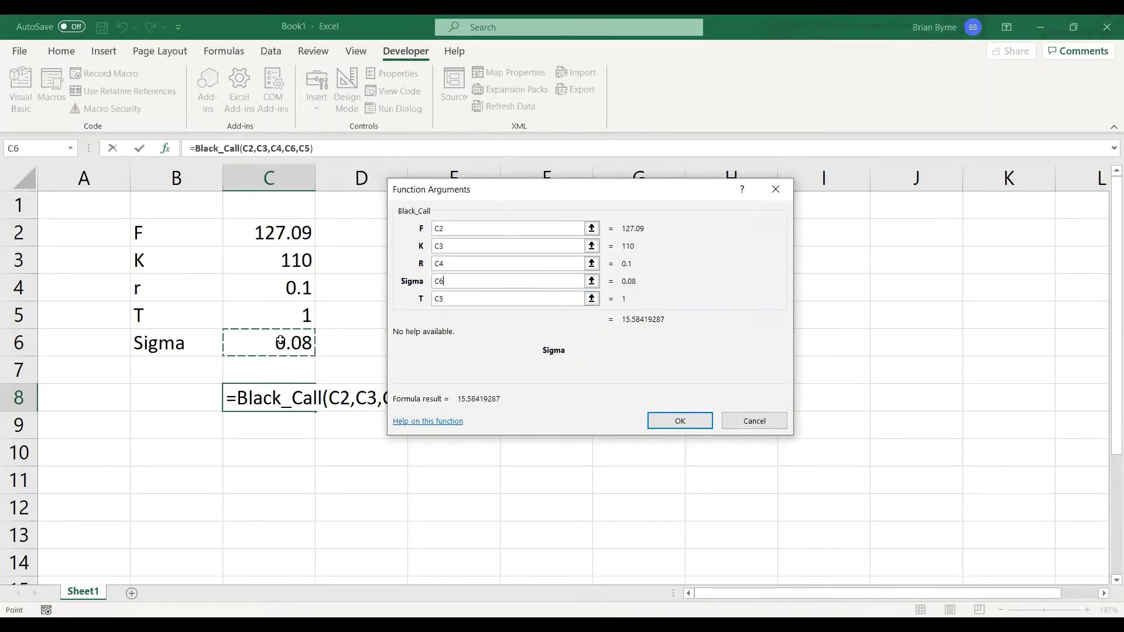
pyautogui.click(654, 423)
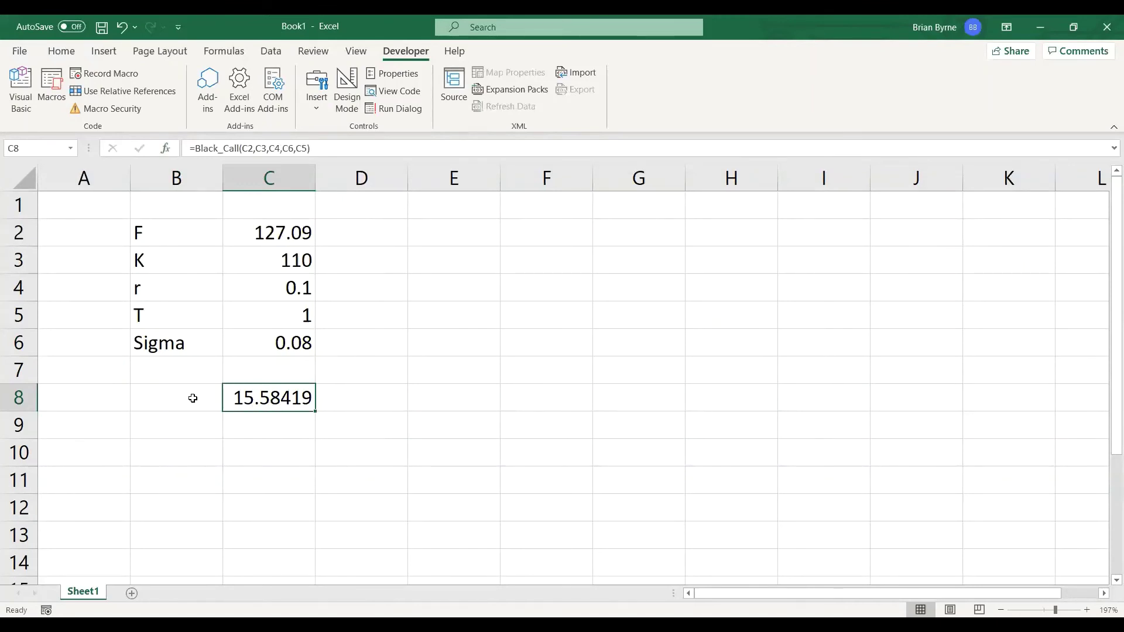
# Step: Copy the inputs and formula into column D and change D8 to =Black_Put(D2,D3,D4,D6,D5)
pyautogui.moveTo(283, 237); pyautogui.dragTo(377, 414)
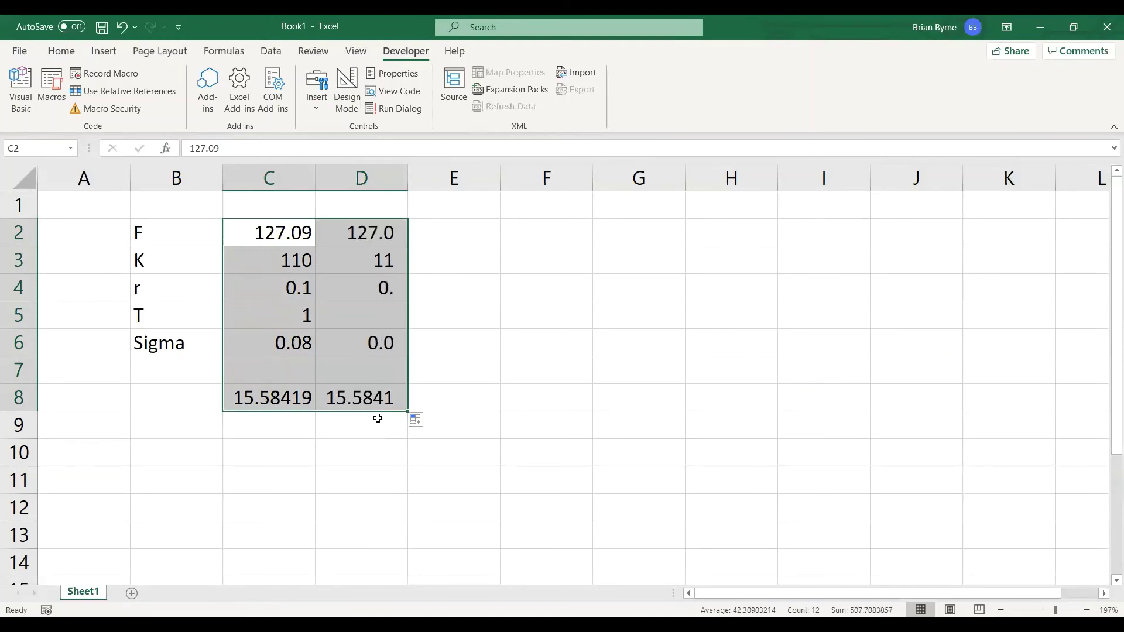
pyautogui.doubleClick(363, 397)
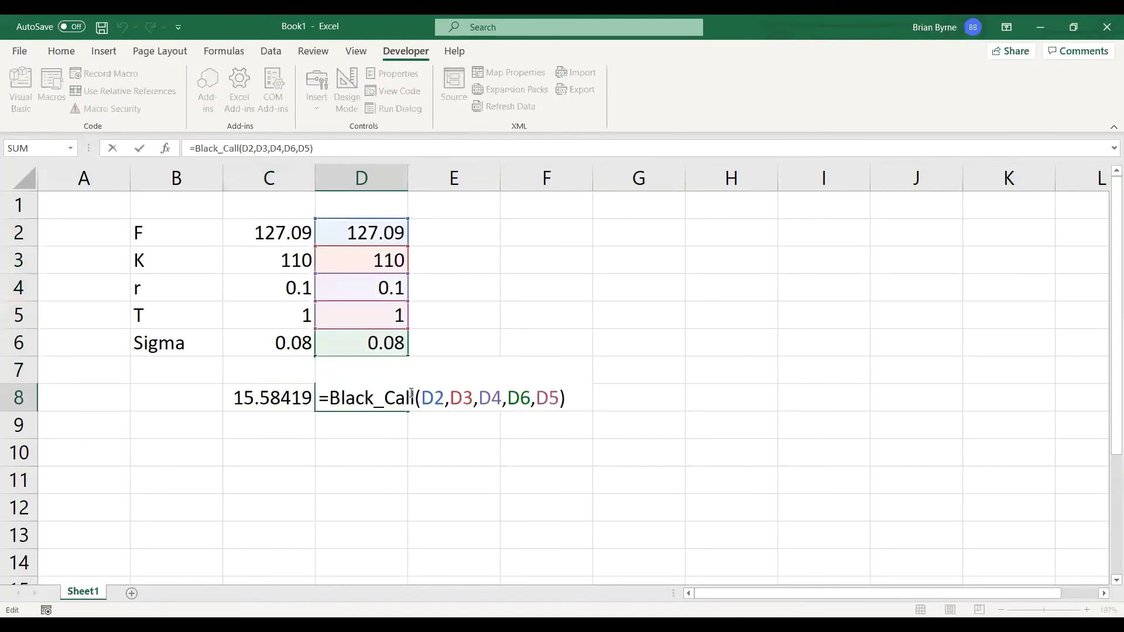
pyautogui.press('BackSpace')
pyautogui.press('BackSpace')
pyautogui.press('BackSpace')
pyautogui.press('BackSpace')
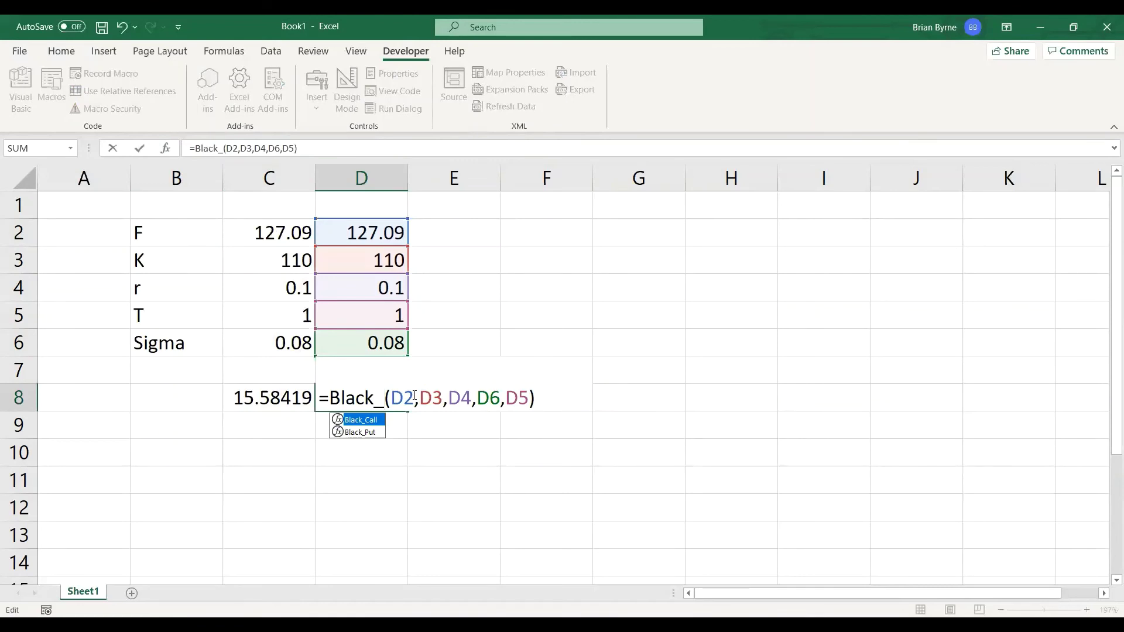
pyautogui.click(368, 437)
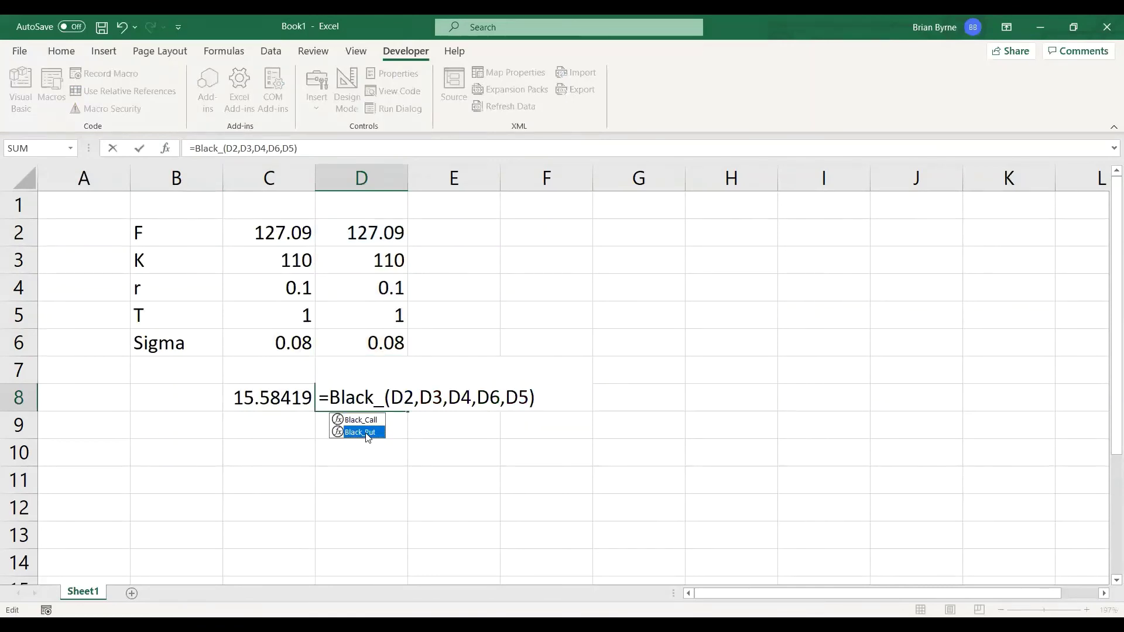
pyautogui.doubleClick(365, 434)
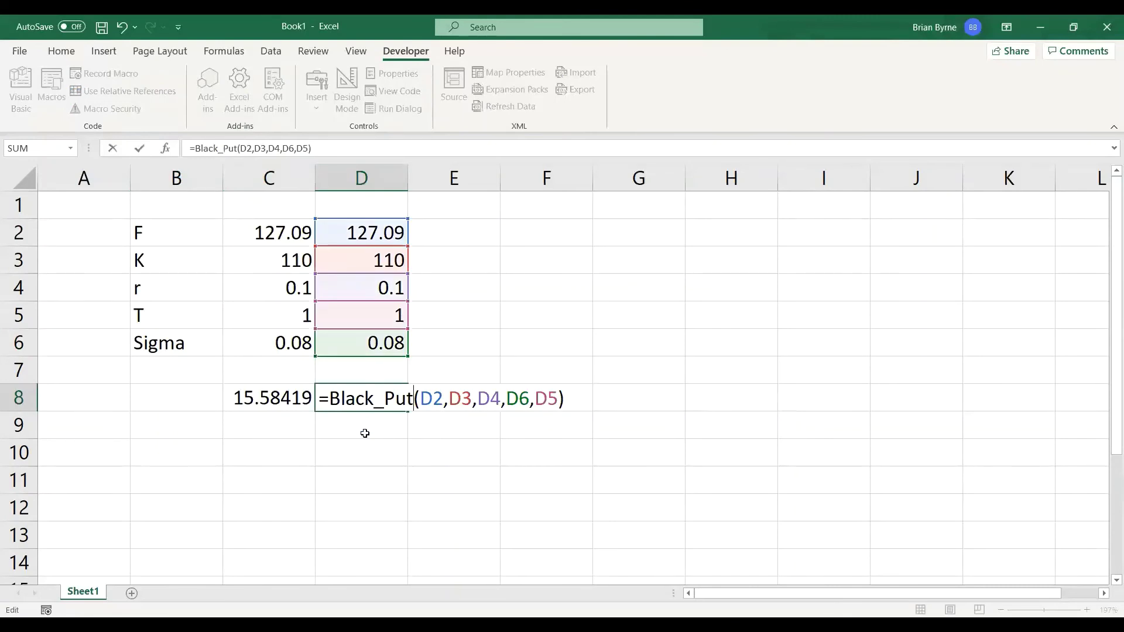